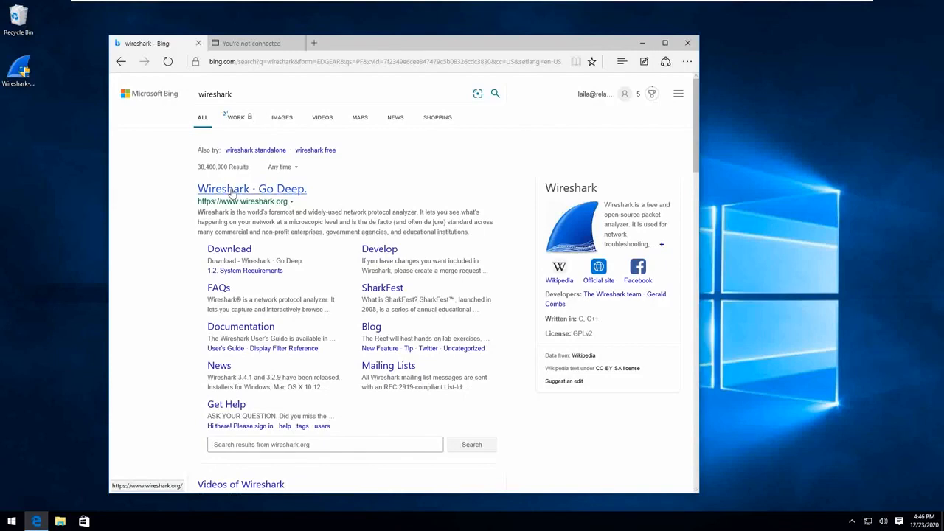
Open the official Wireshark website from the search results and go to its download section
{"action": "left_click_drag", "start_coordinate": [232, 193], "coordinate": [243, 95]}
{"action": "left_click", "coordinate": [236, 194]}
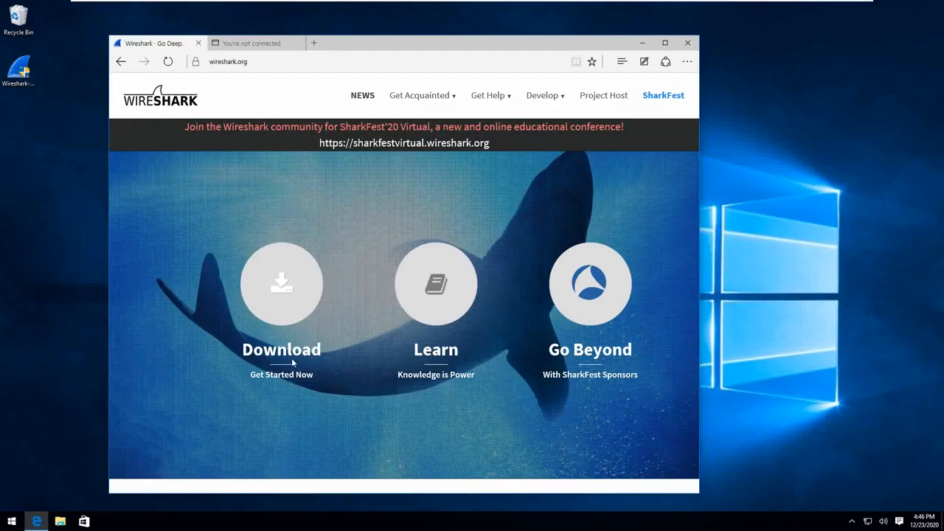
{"action": "scroll", "coordinate": [294, 311], "scroll_direction": "down", "scroll_amount": 1}
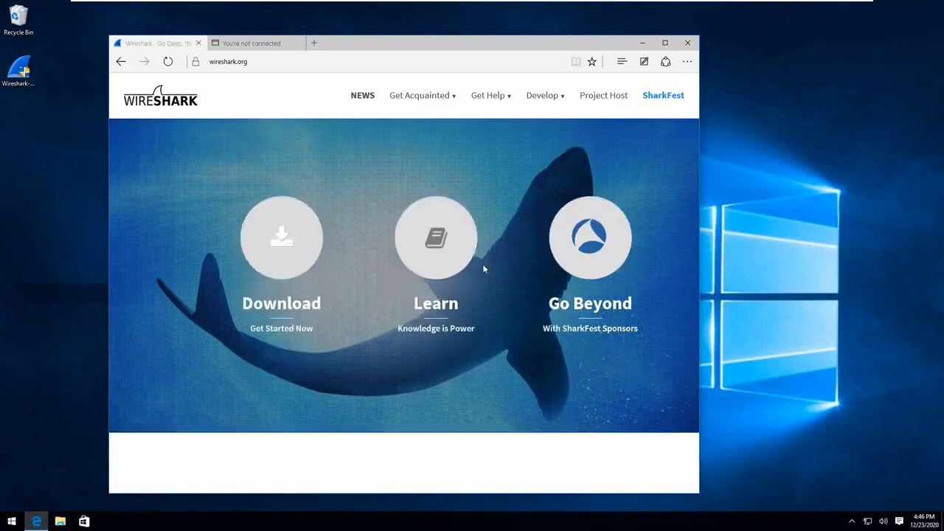
{"action": "scroll", "coordinate": [352, 298], "scroll_direction": "down", "scroll_amount": 4}
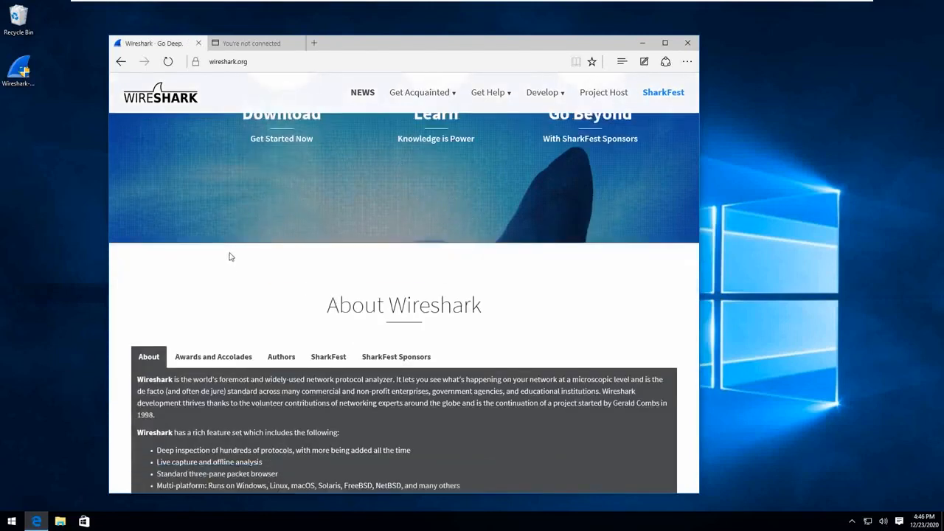
{"action": "scroll", "coordinate": [230, 256], "scroll_direction": "down", "scroll_amount": 12}
{"action": "scroll", "coordinate": [235, 236], "scroll_direction": "up", "scroll_amount": 4}
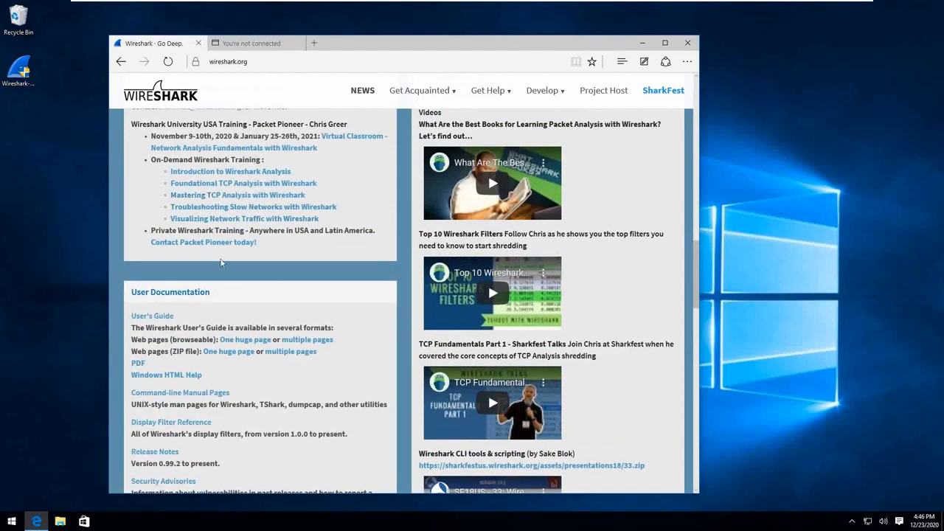
{"action": "scroll", "coordinate": [171, 293], "scroll_direction": "up", "scroll_amount": 3}
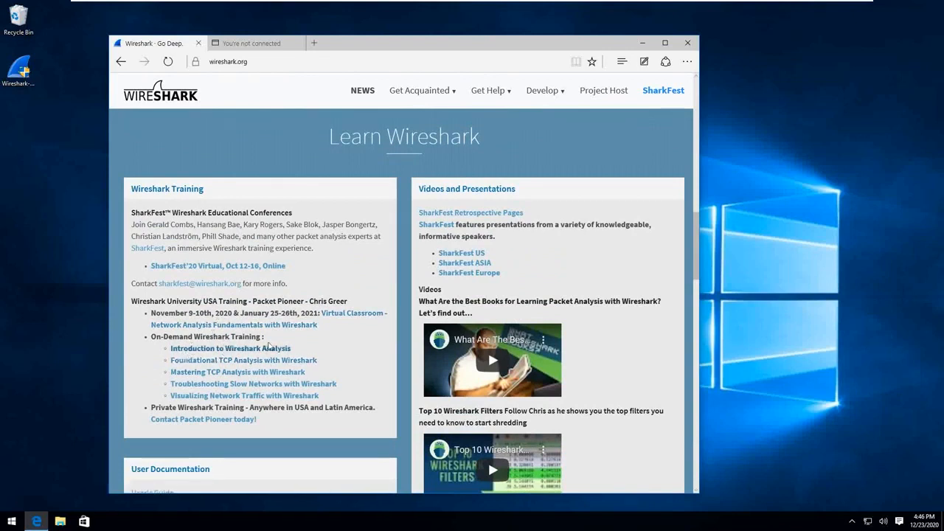
{"action": "scroll", "coordinate": [280, 362], "scroll_direction": "up", "scroll_amount": 6}
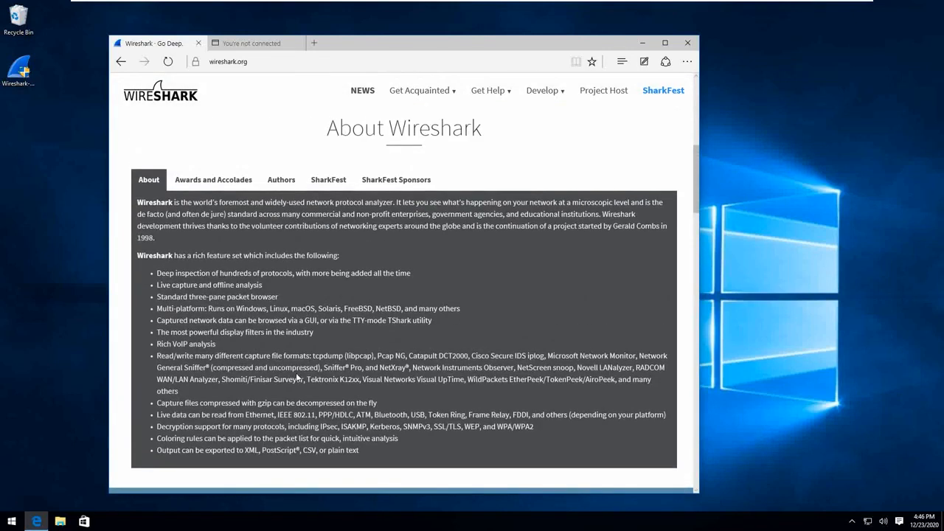
{"action": "scroll", "coordinate": [284, 366], "scroll_direction": "up", "scroll_amount": 5}
{"action": "left_click", "coordinate": [286, 187]}
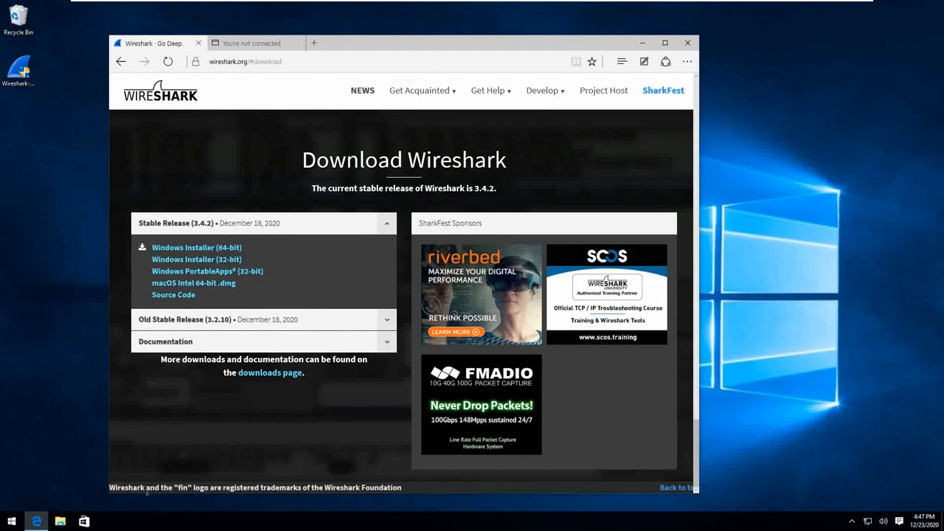
Check the computer's system type in the properties of This PC, then return to the Wireshark download page
{"action": "key", "text": "super+e"}
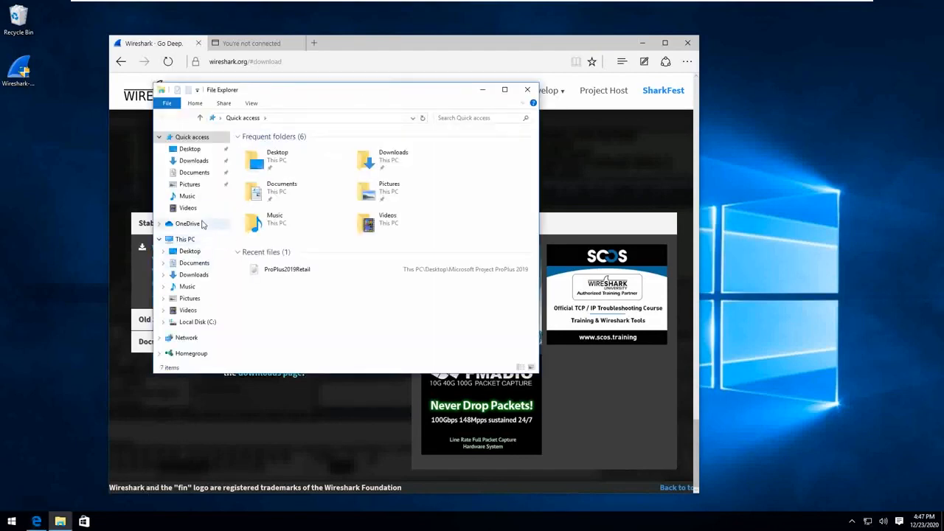
{"action": "right_click", "coordinate": [189, 240]}
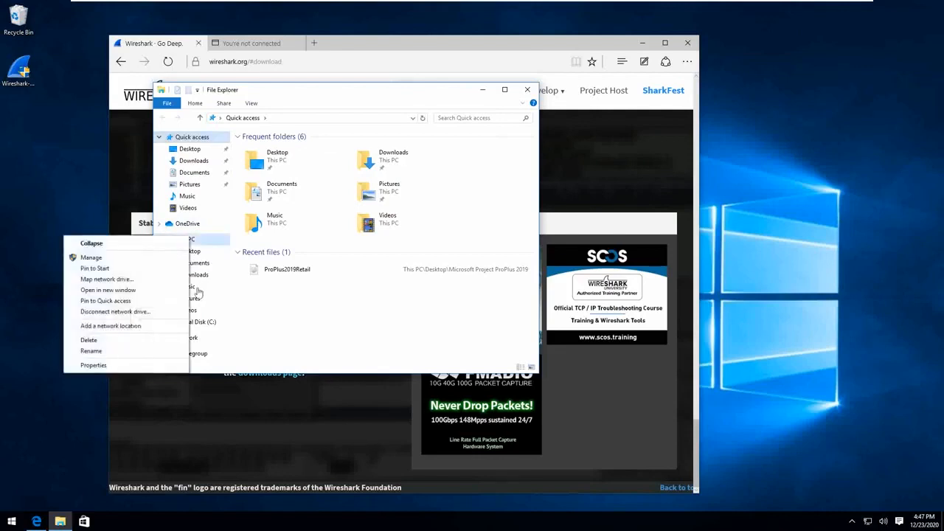
{"action": "left_click", "coordinate": [132, 367]}
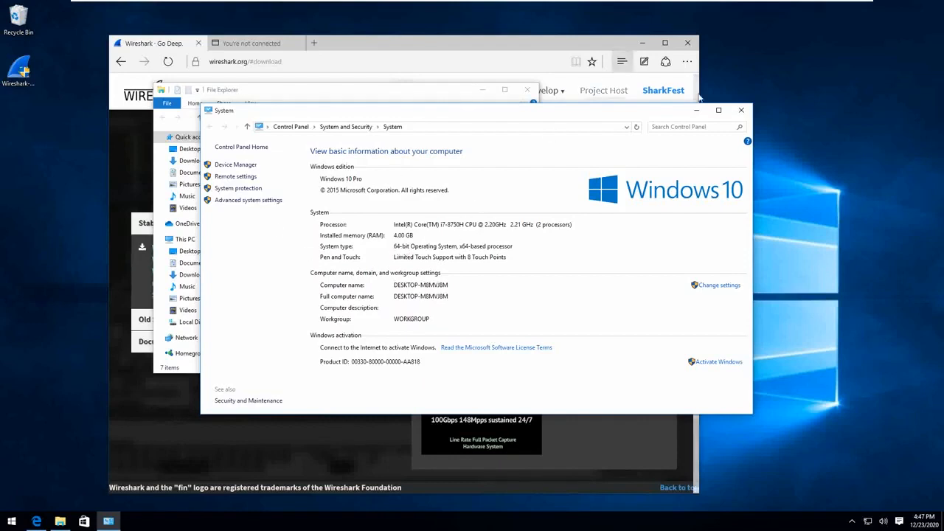
{"action": "left_click", "coordinate": [742, 110]}
{"action": "left_click", "coordinate": [322, 432]}
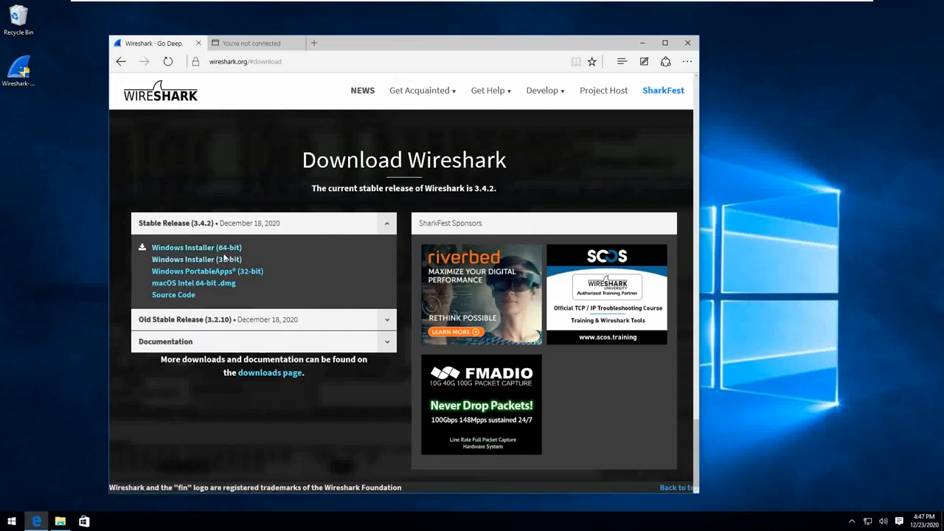
Run the Wireshark 3.4.2 64-bit installer from the desktop and allow it to make changes to the PC
{"action": "left_click", "coordinate": [29, 84]}
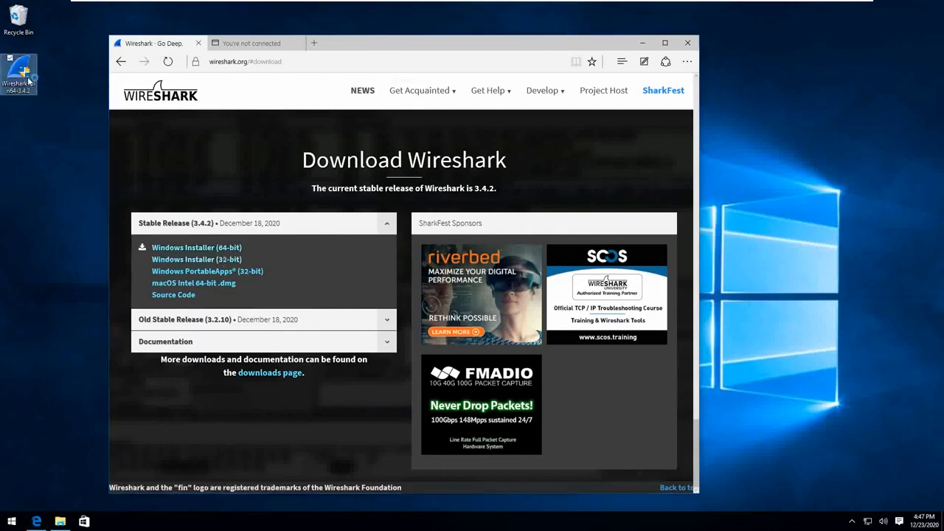
{"action": "double_click", "coordinate": [28, 84]}
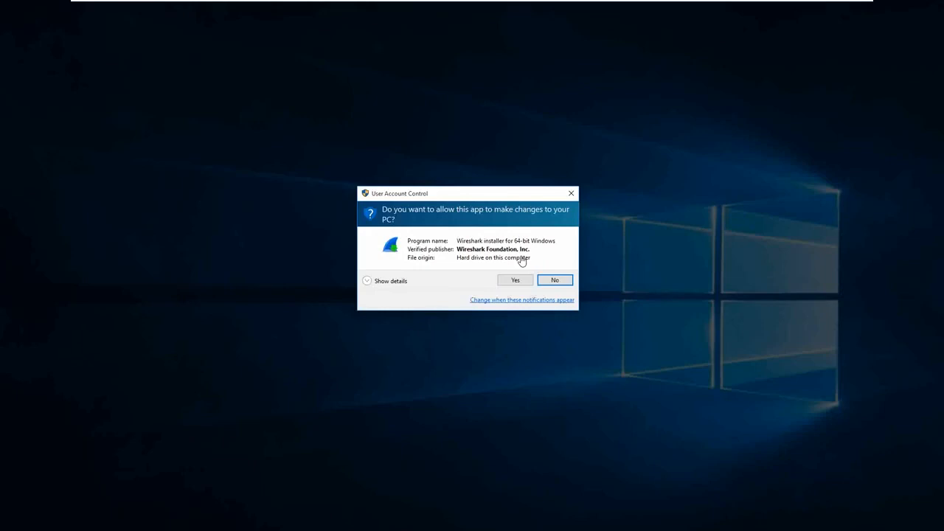
{"action": "mouse_move", "coordinate": [710, 4]}
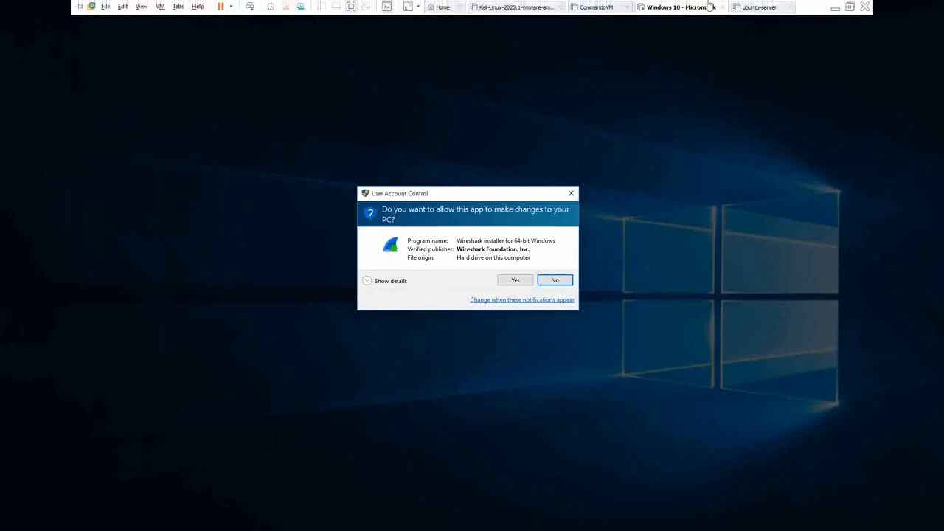
{"action": "left_click", "coordinate": [836, 6]}
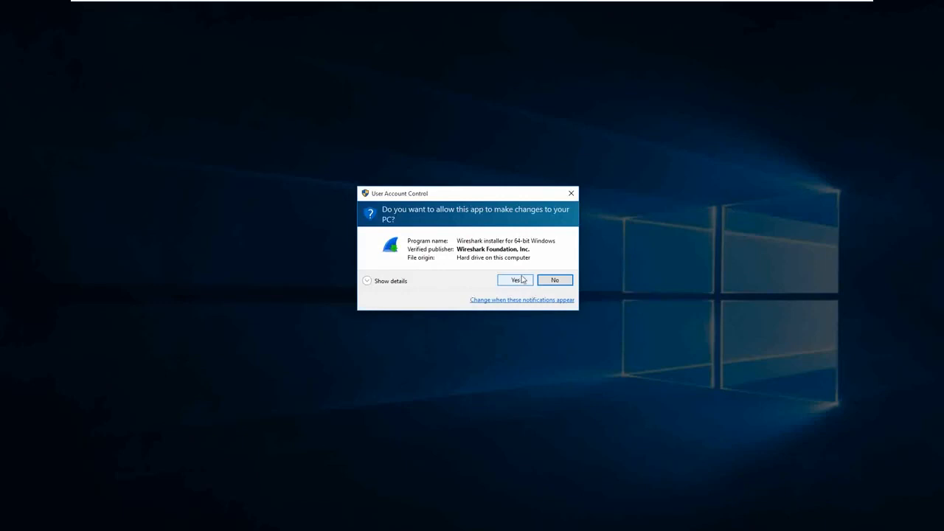
{"action": "left_click", "coordinate": [516, 281]}
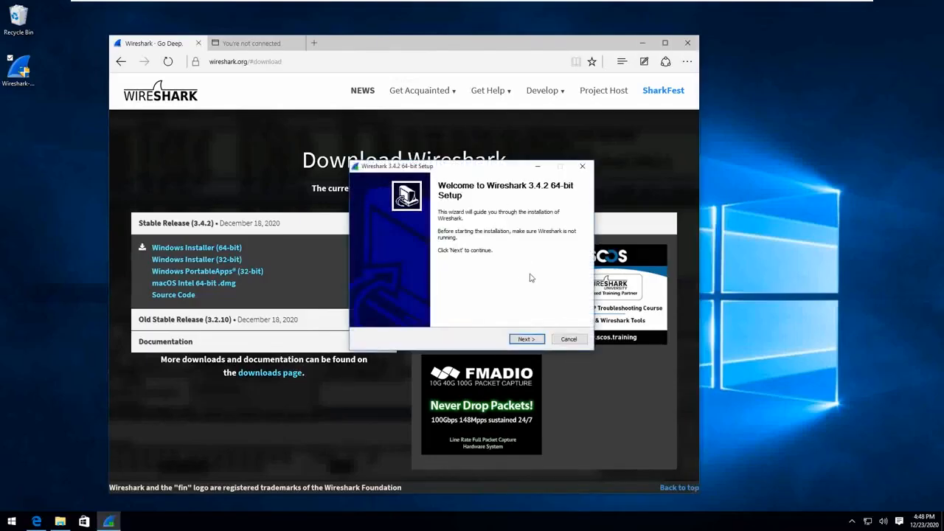
Start installing Wireshark with the default components, shortcuts and folder, including Npcap 1.00 but not USBPcap
{"action": "left_click", "coordinate": [531, 343]}
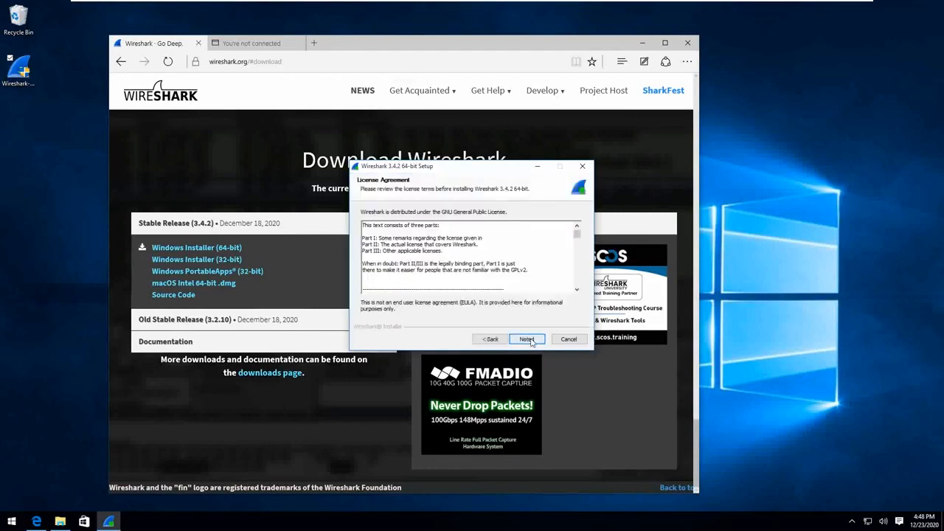
{"action": "left_click", "coordinate": [531, 342]}
{"action": "left_click", "coordinate": [532, 342]}
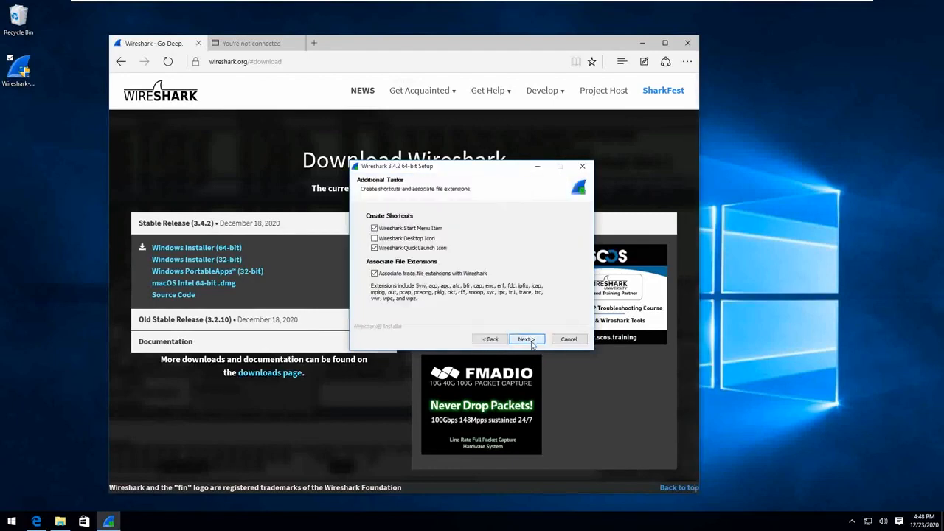
{"action": "left_click", "coordinate": [532, 343]}
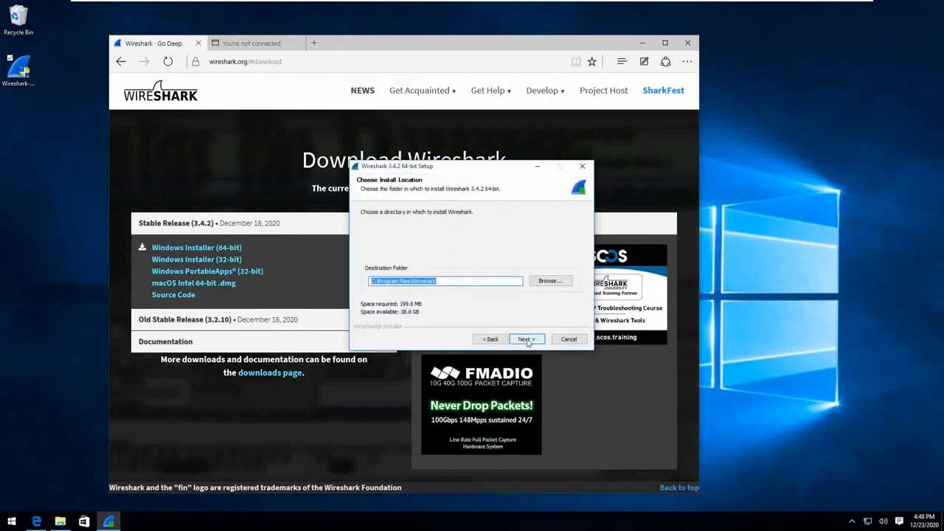
{"action": "left_click", "coordinate": [512, 341]}
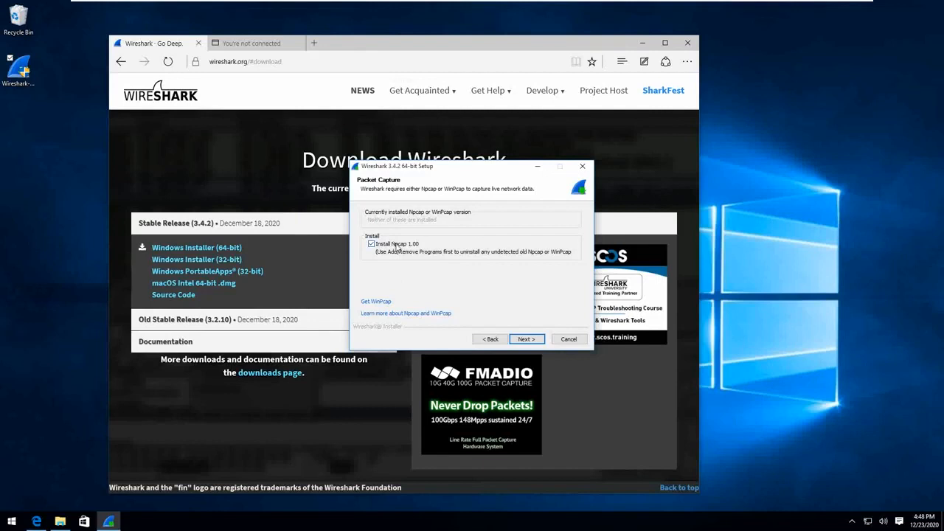
{"action": "left_click", "coordinate": [521, 342]}
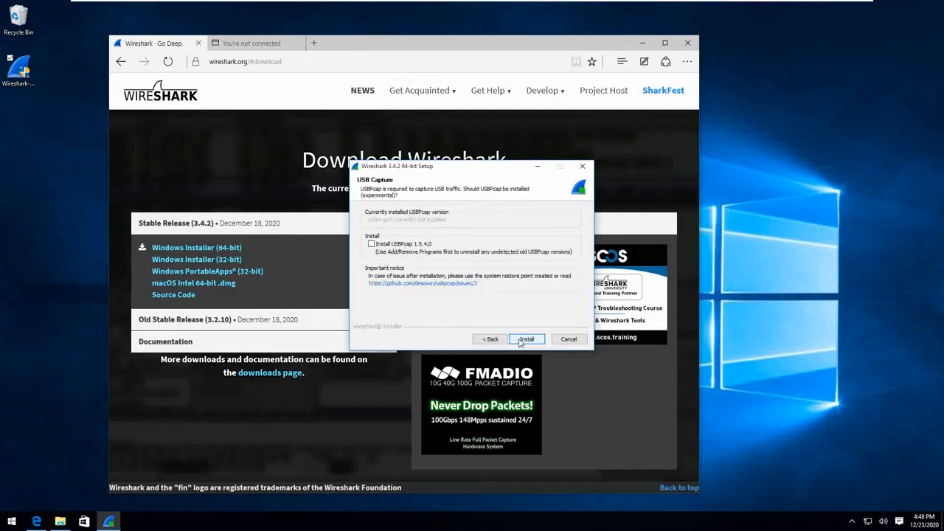
{"action": "left_click", "coordinate": [525, 341]}
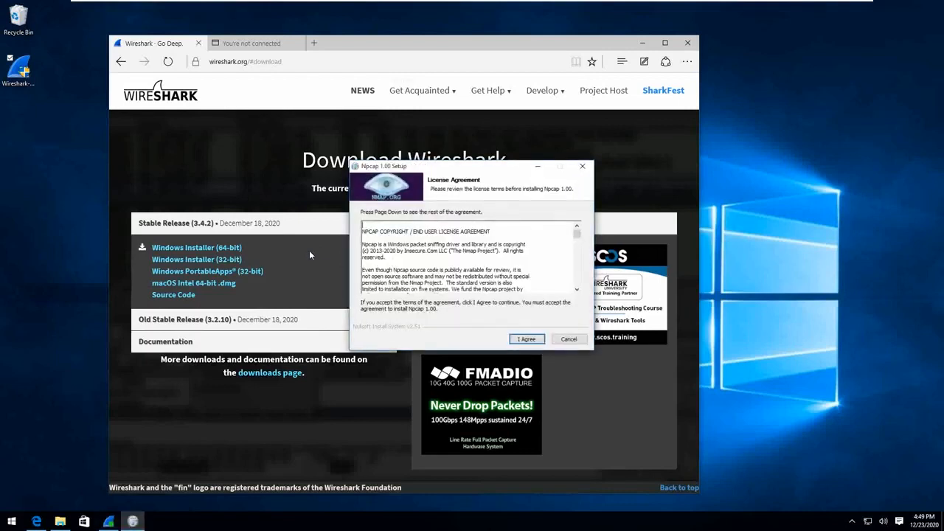
Accept the Npcap 1.00 license and install it with the default options, showing the installation details, and finish its setup
{"action": "left_click", "coordinate": [533, 341]}
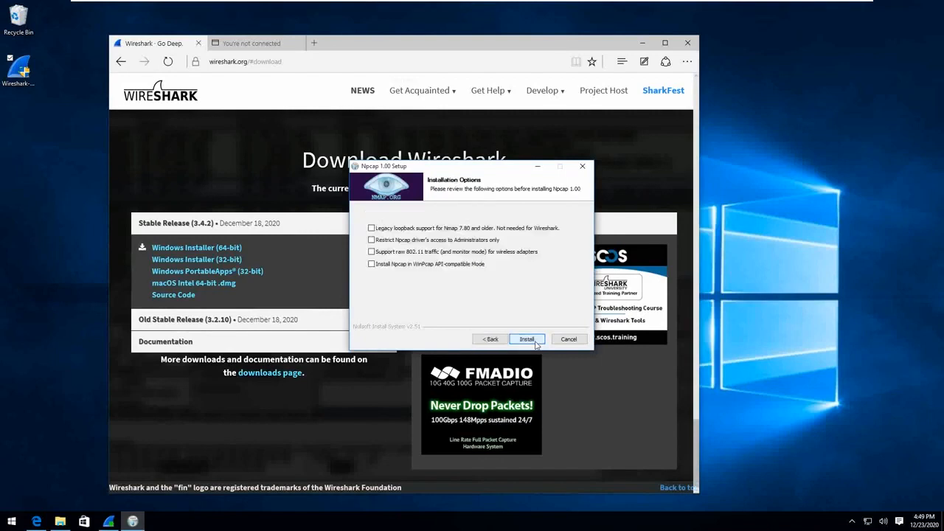
{"action": "left_click", "coordinate": [536, 344]}
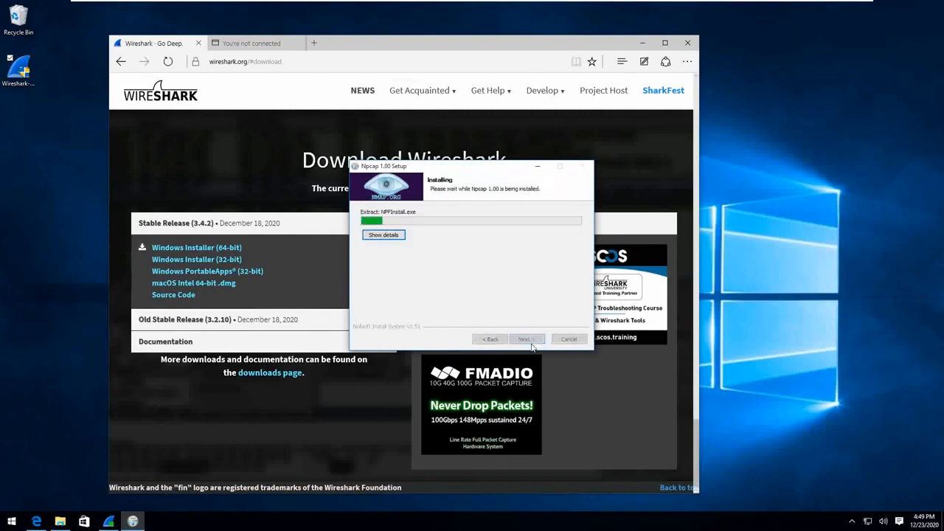
{"action": "left_click", "coordinate": [381, 236]}
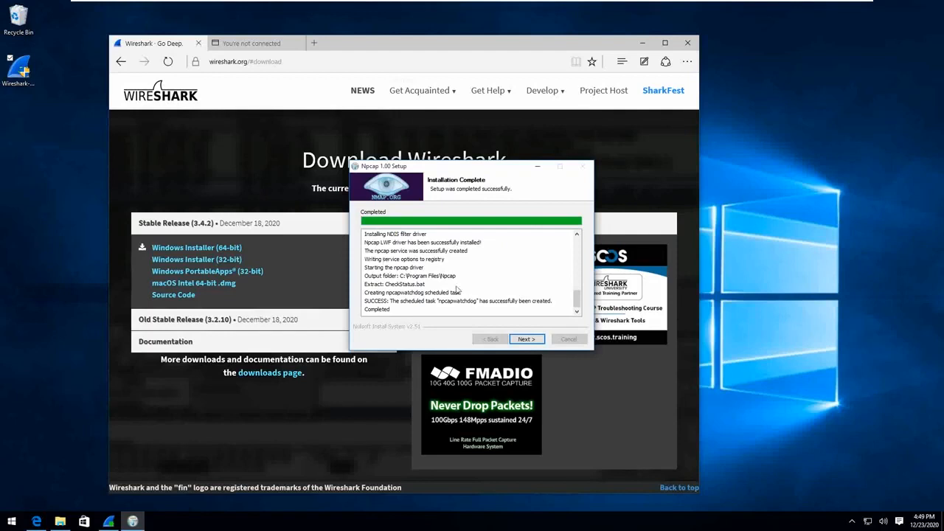
{"action": "left_click", "coordinate": [528, 341]}
{"action": "left_click", "coordinate": [527, 339]}
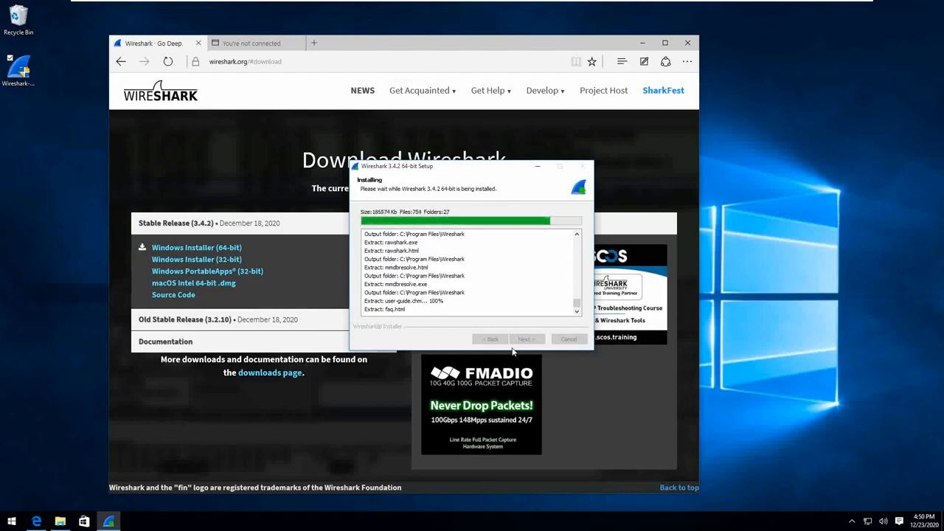
Finish the Wireshark setup with the Reboot now option
{"action": "left_click", "coordinate": [524, 339]}
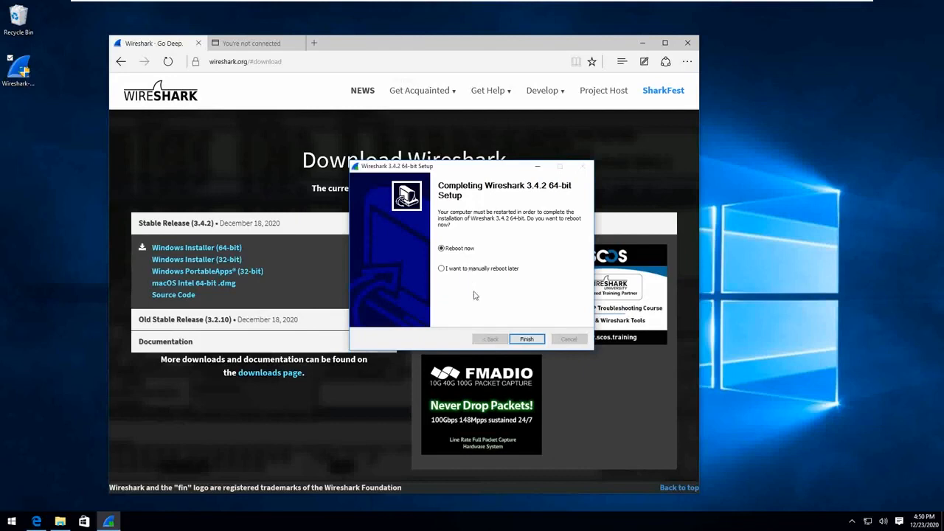
{"action": "left_click", "coordinate": [535, 341]}
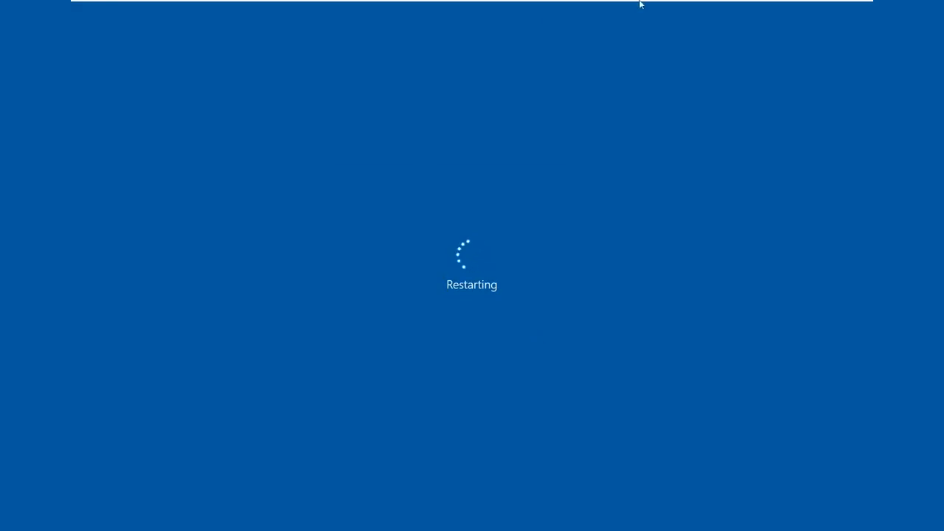
{"action": "mouse_move", "coordinate": [642, 0]}
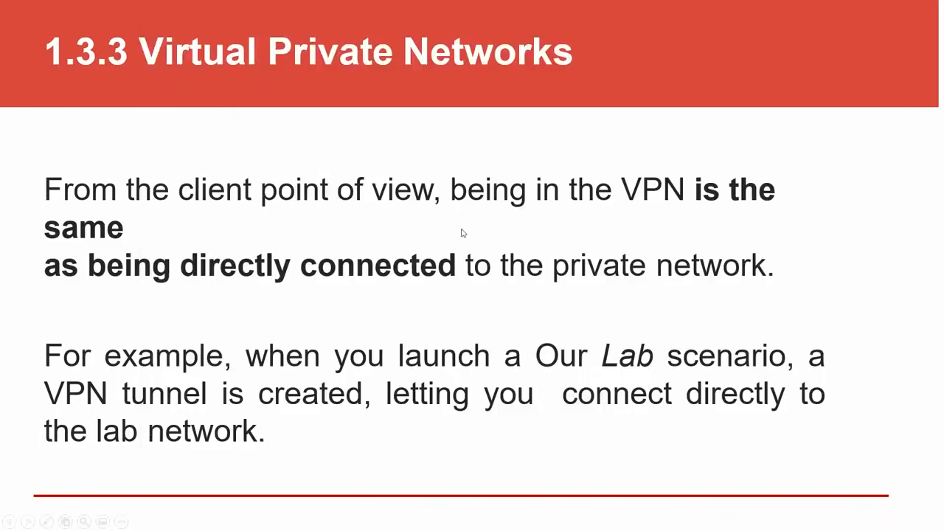
Return to the Windows 10 virtual machine, launch Wireshark and select the Ethernet0 capture interface
{"action": "key", "text": "alt+Tab"}
{"action": "key", "text": "alt+Tab"}
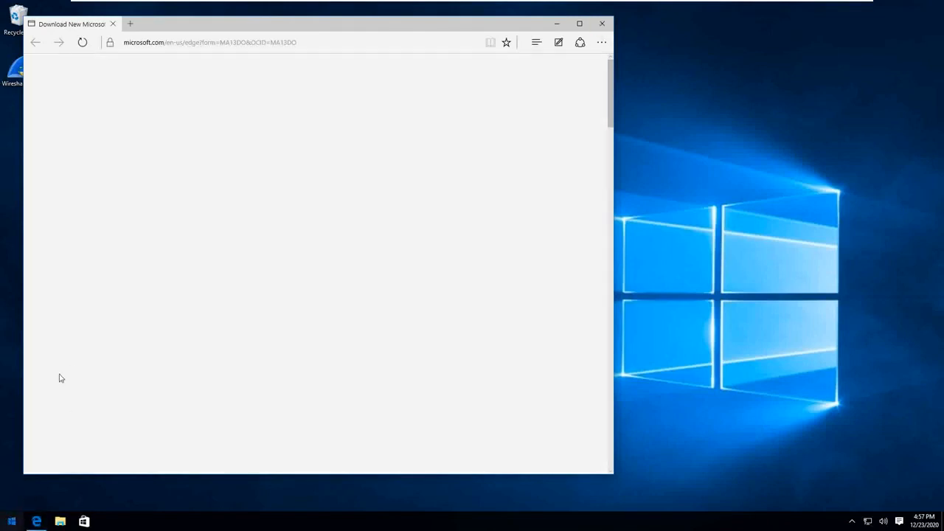
{"action": "left_click", "coordinate": [11, 522]}
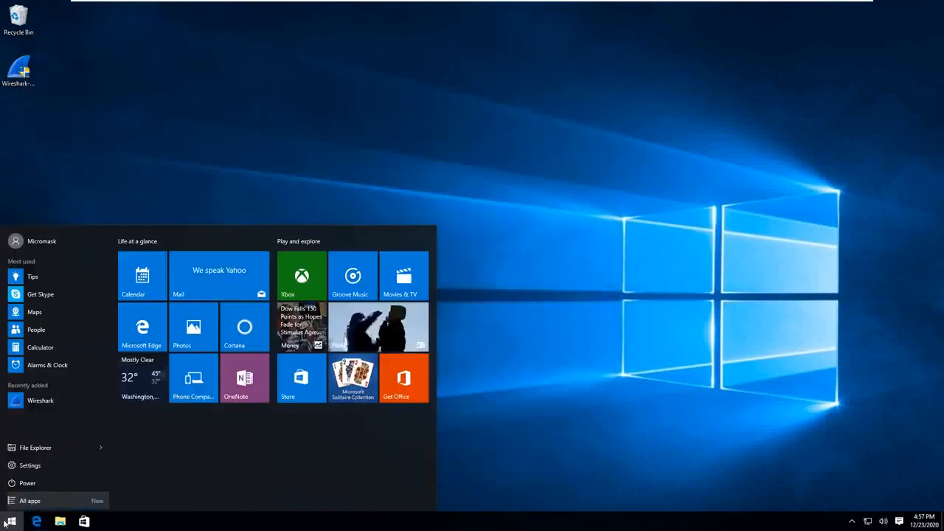
{"action": "left_click", "coordinate": [41, 401]}
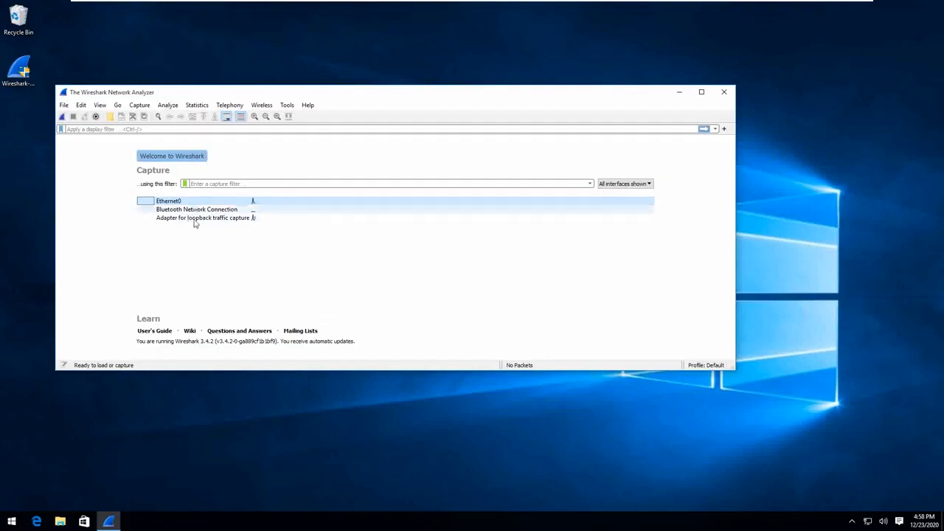
{"action": "left_click", "coordinate": [210, 202]}
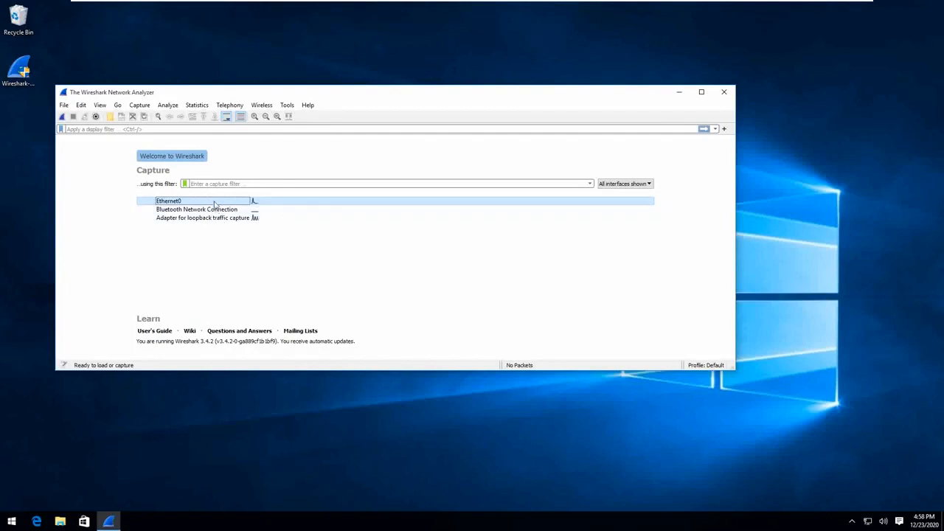
{"action": "mouse_move", "coordinate": [218, 209]}
Search for cmd and open the Command Prompt
{"action": "left_click", "coordinate": [11, 521]}
{"action": "type", "text": "cmd"}
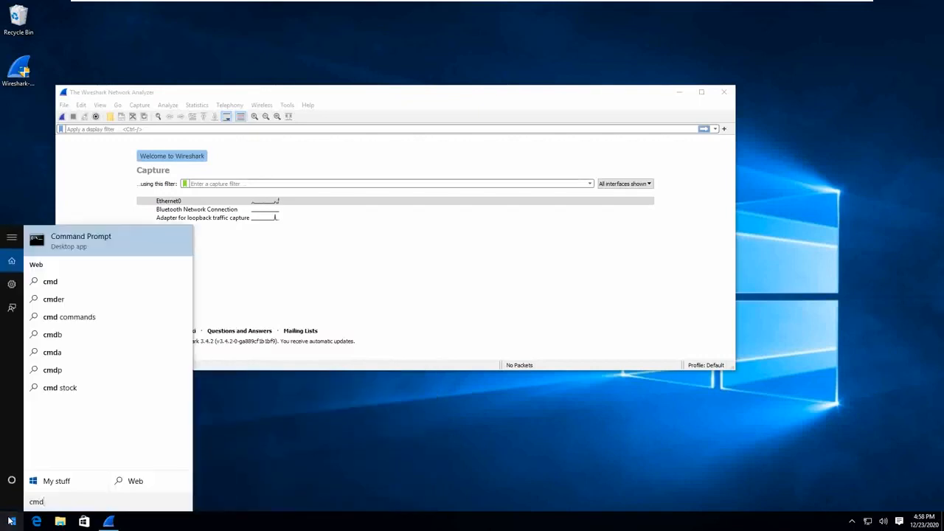
{"action": "key", "text": "Return"}
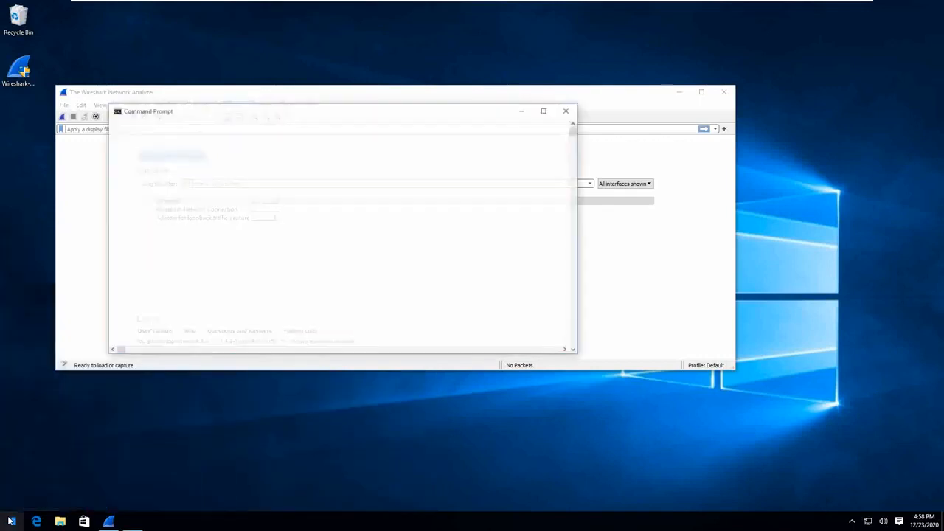
Run ipconfig in the Command Prompt, check the Ethernet0 adapter's IPv4 address, and close the window
{"action": "type", "text": "ipconfig"}
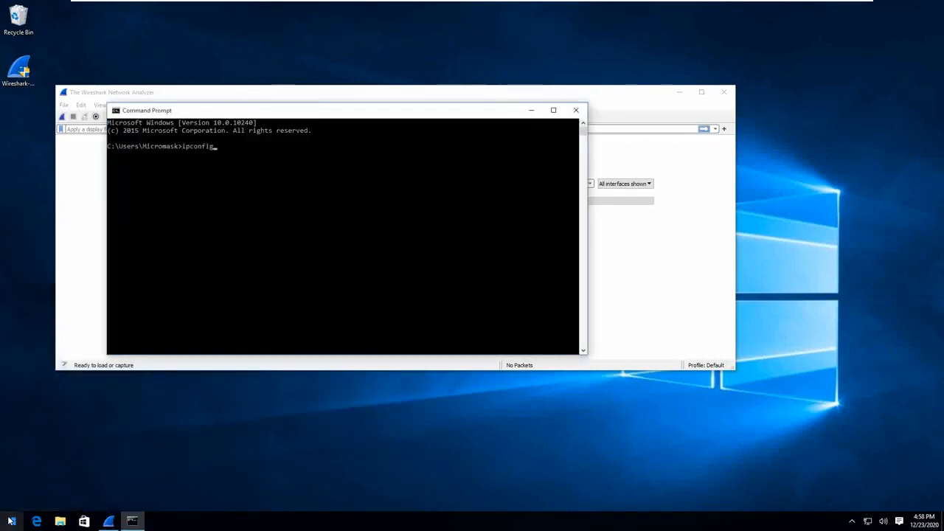
{"action": "key", "text": "Return"}
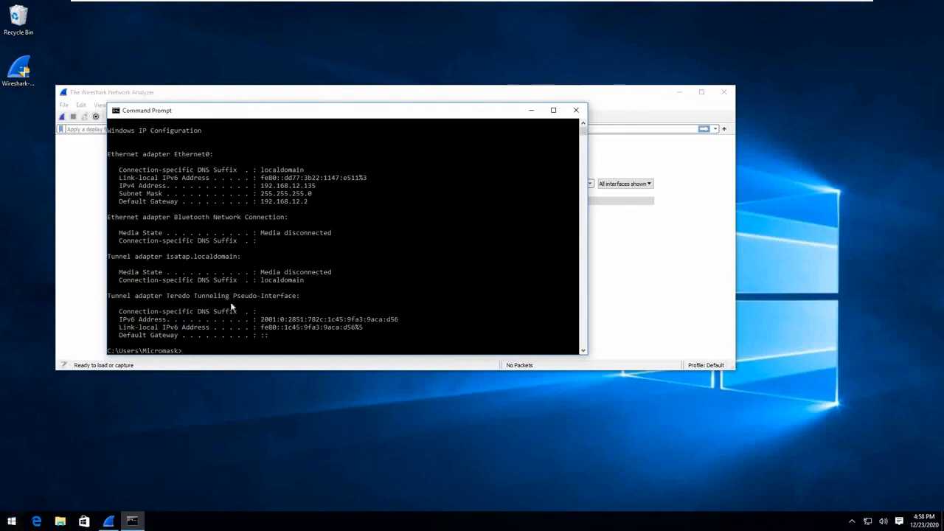
{"action": "left_click_drag", "start_coordinate": [125, 156], "coordinate": [211, 161]}
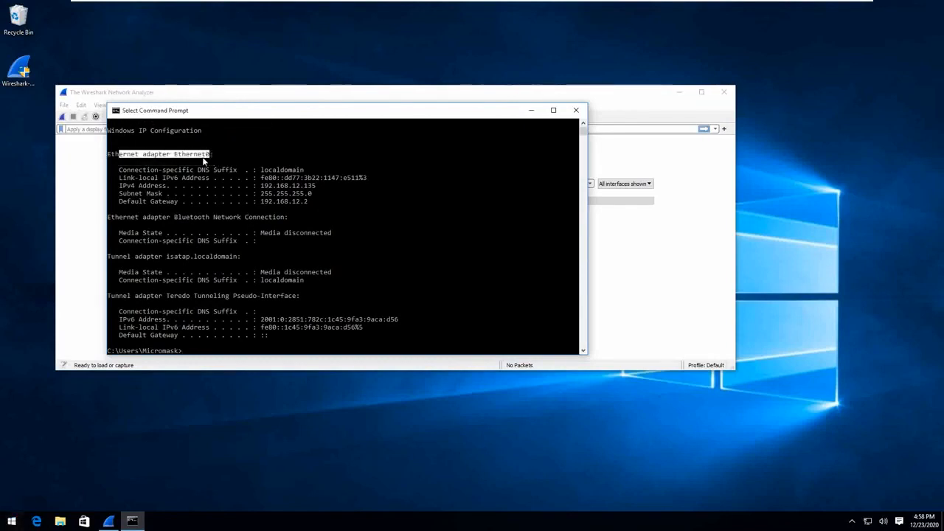
{"action": "double_click", "coordinate": [201, 156]}
{"action": "left_click_drag", "start_coordinate": [318, 185], "coordinate": [262, 189]}
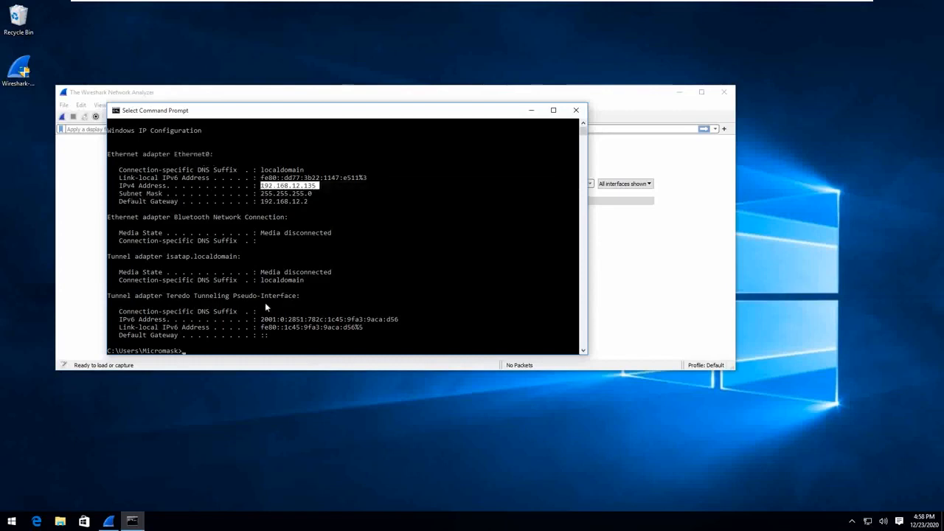
{"action": "scroll", "coordinate": [328, 274], "scroll_direction": "down", "scroll_amount": 1}
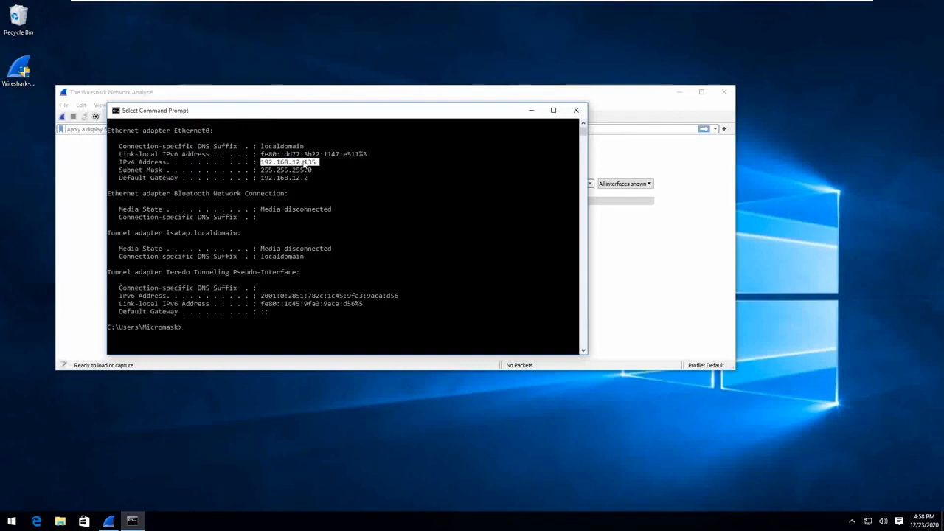
{"action": "left_click", "coordinate": [577, 110]}
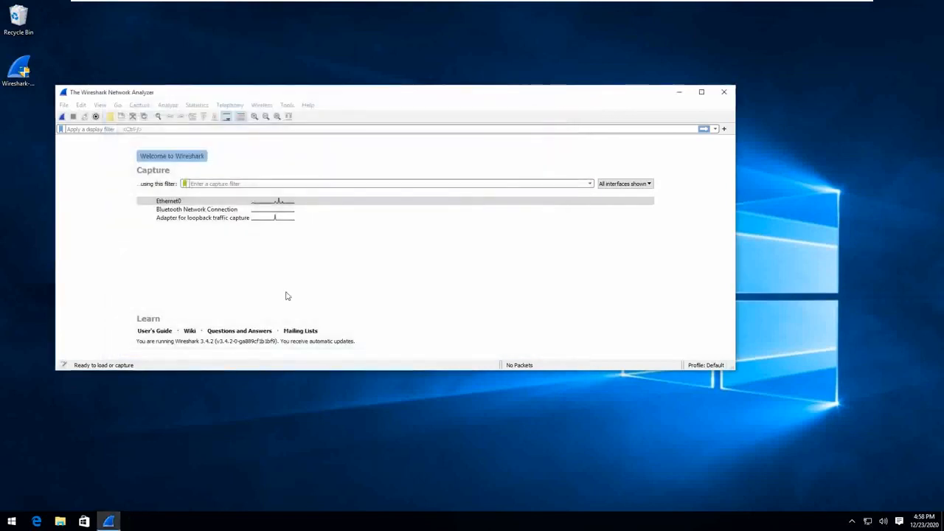
Start a live capture on Ethernet0 and open Microsoft Edge beside the Wireshark window
{"action": "double_click", "coordinate": [197, 201]}
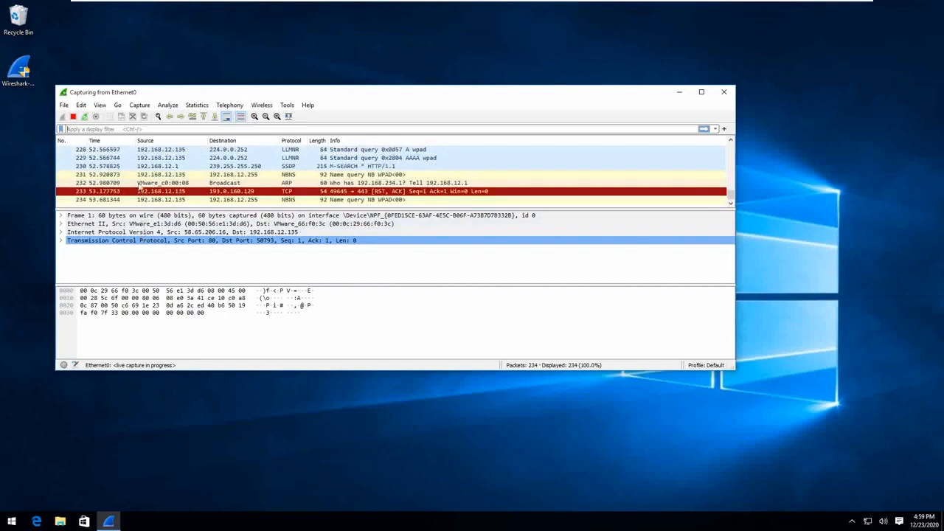
{"action": "left_click", "coordinate": [35, 522]}
{"action": "left_click_drag", "start_coordinate": [268, 42], "coordinate": [675, 97]}
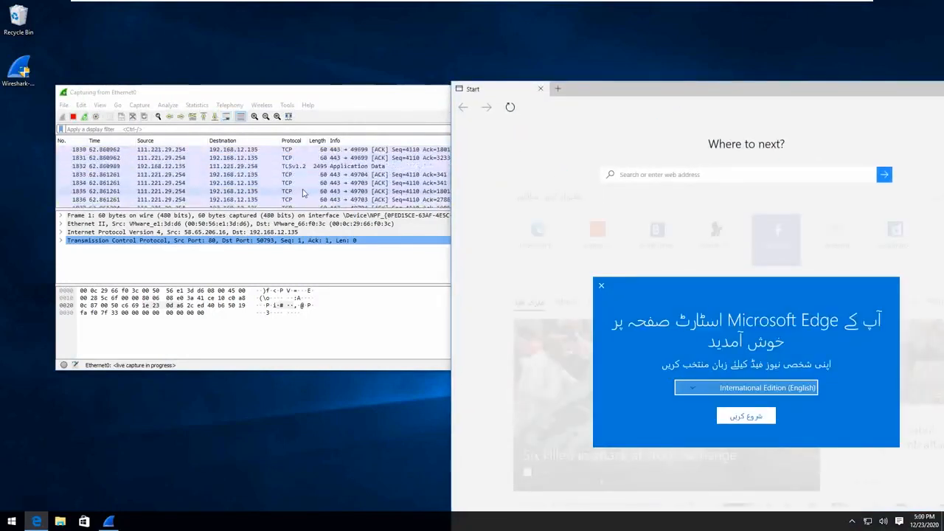
Bring the Wireshark capture window back to the front and maximize it
{"action": "scroll", "coordinate": [302, 193], "scroll_direction": "up", "scroll_amount": 6}
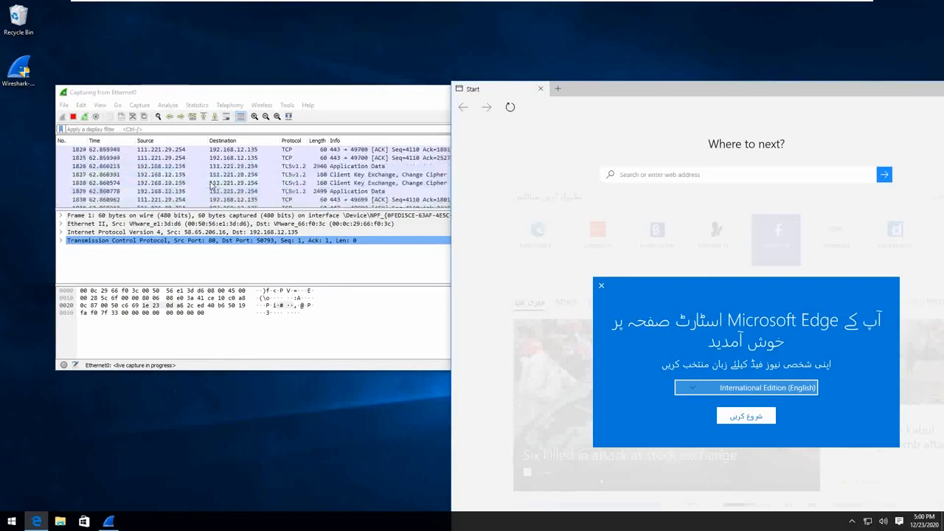
{"action": "scroll", "coordinate": [213, 186], "scroll_direction": "up", "scroll_amount": 1}
{"action": "left_click", "coordinate": [215, 96]}
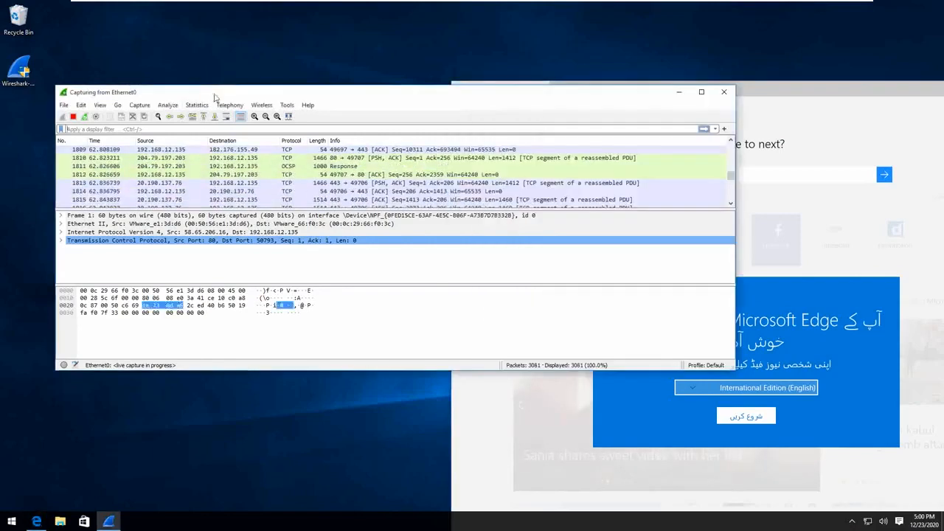
{"action": "double_click", "coordinate": [216, 96]}
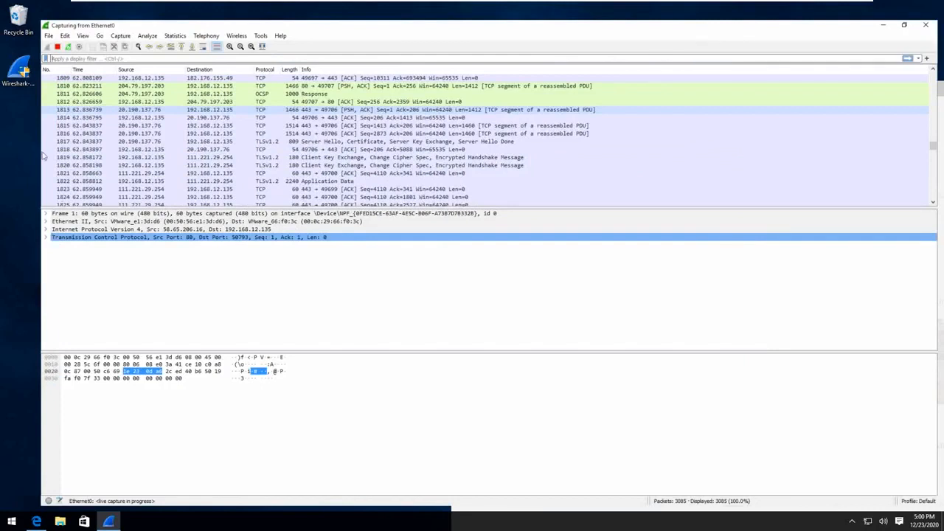
{"action": "key", "text": "super+Up"}
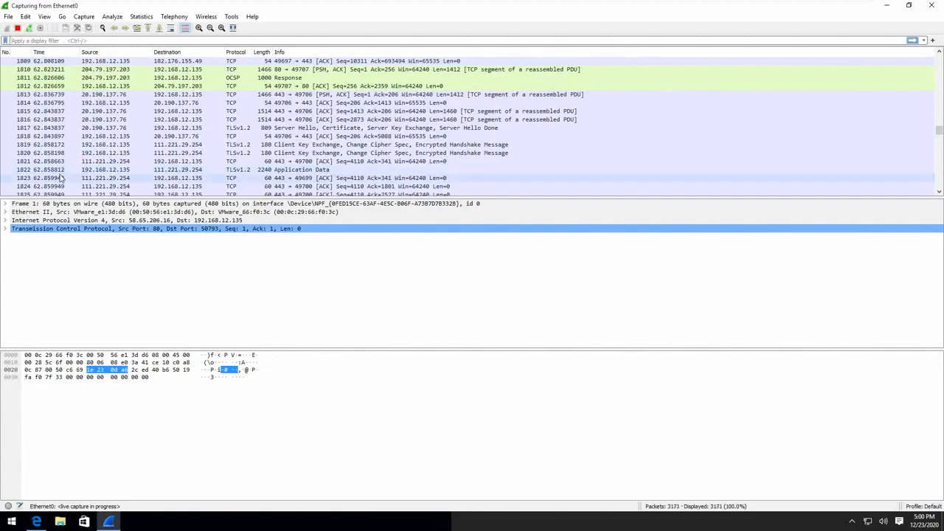
Examine the captured packet list and the raw bytes of Application Data packet 1795
{"action": "scroll", "coordinate": [63, 178], "scroll_direction": "down", "scroll_amount": 4}
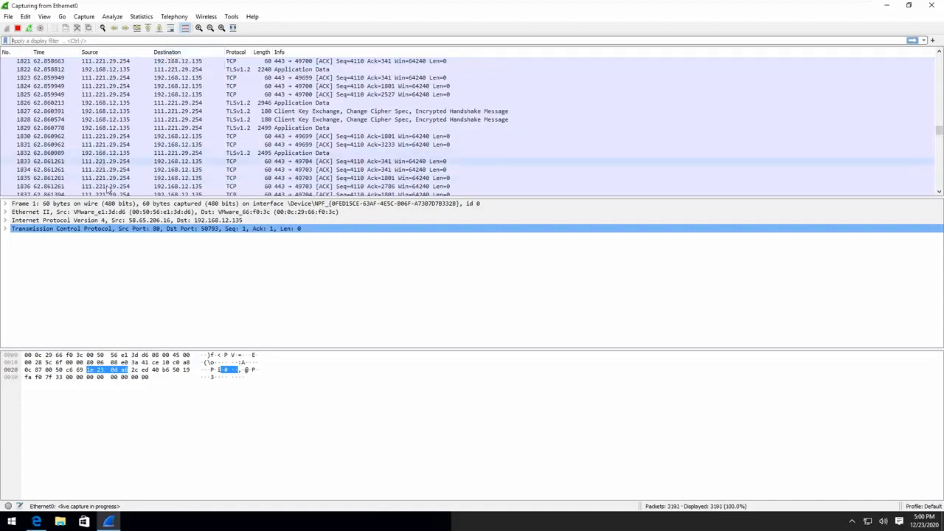
{"action": "scroll", "coordinate": [107, 189], "scroll_direction": "up", "scroll_amount": 4}
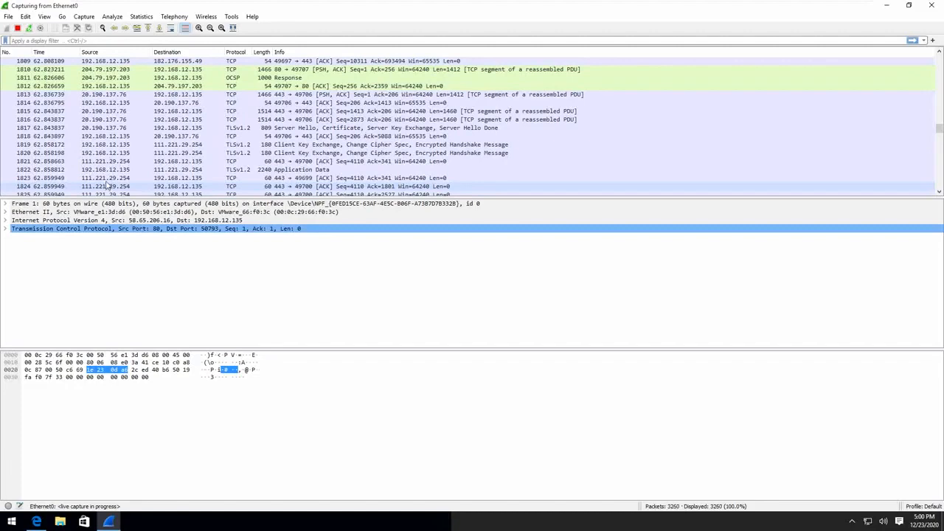
{"action": "scroll", "coordinate": [107, 185], "scroll_direction": "up", "scroll_amount": 3}
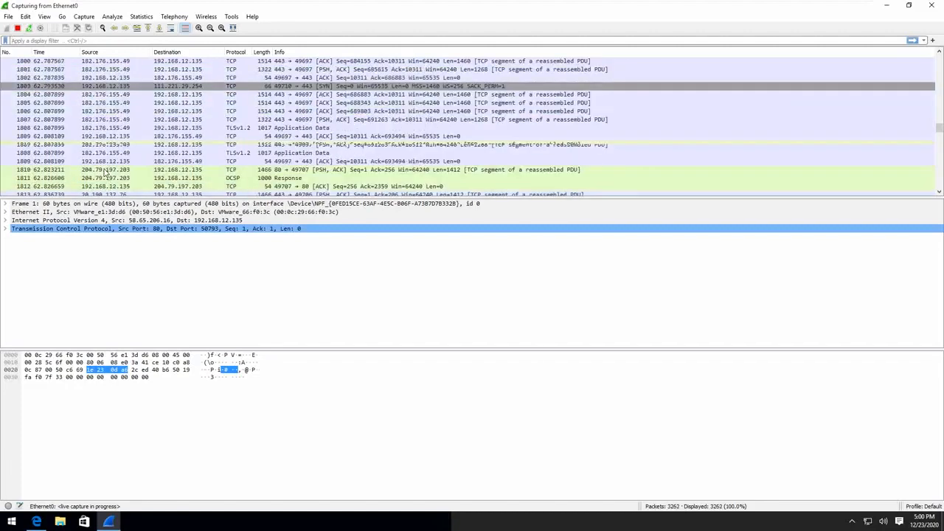
{"action": "scroll", "coordinate": [106, 172], "scroll_direction": "up", "scroll_amount": 1}
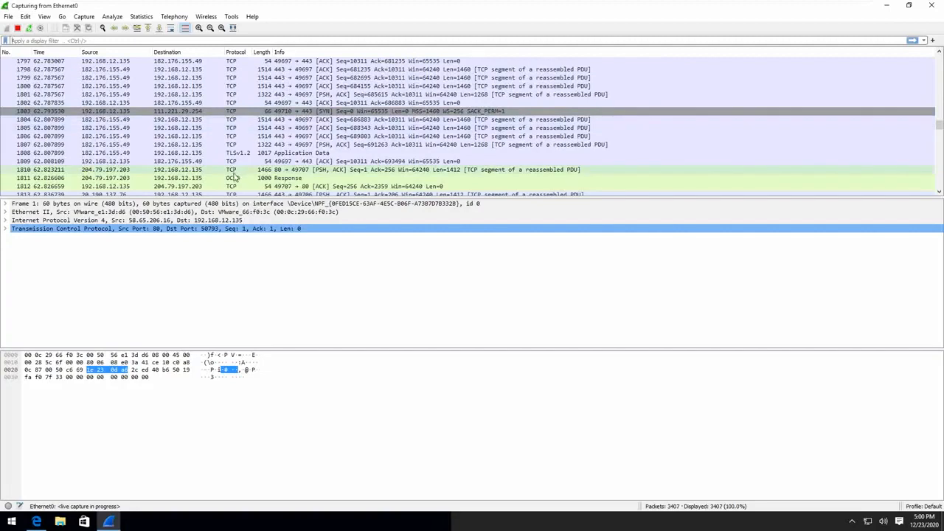
{"action": "scroll", "coordinate": [299, 126], "scroll_direction": "up", "scroll_amount": 2}
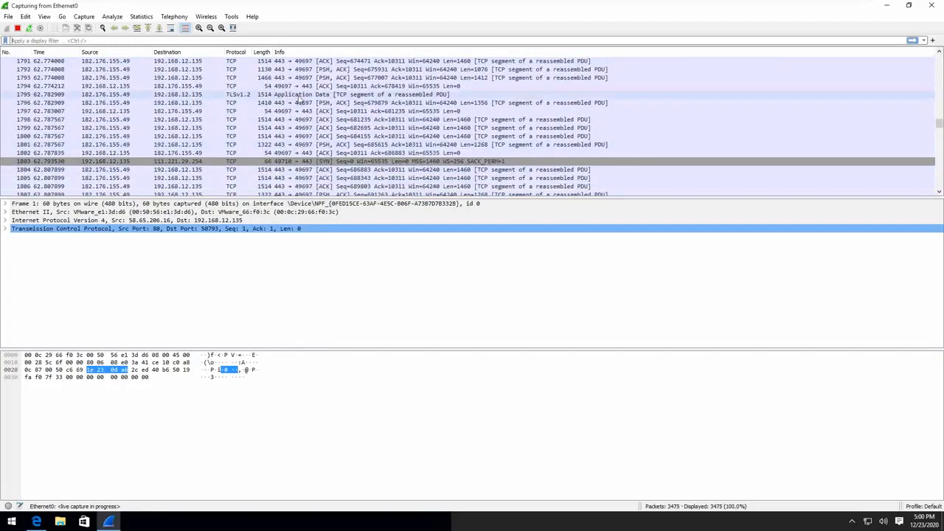
{"action": "left_click", "coordinate": [300, 98]}
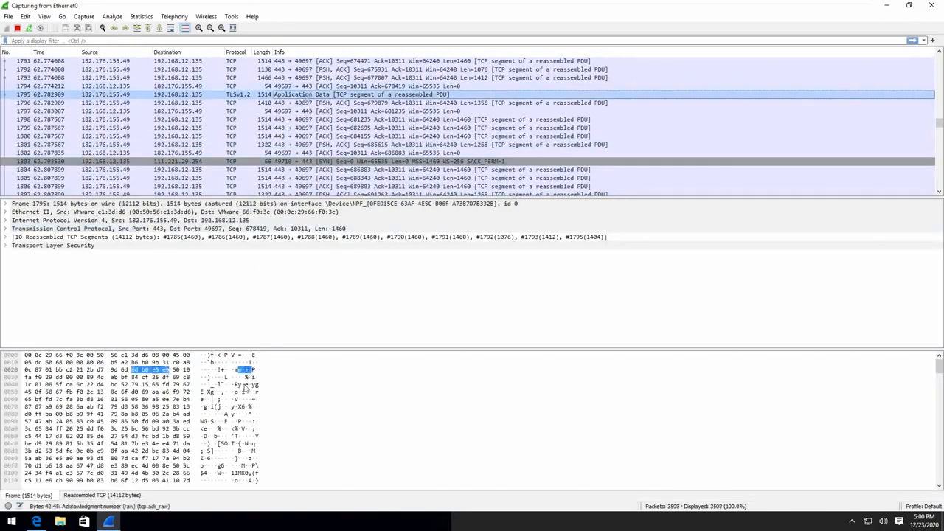
{"action": "left_click", "coordinate": [248, 375]}
{"action": "scroll", "coordinate": [238, 407], "scroll_direction": "down", "scroll_amount": 15}
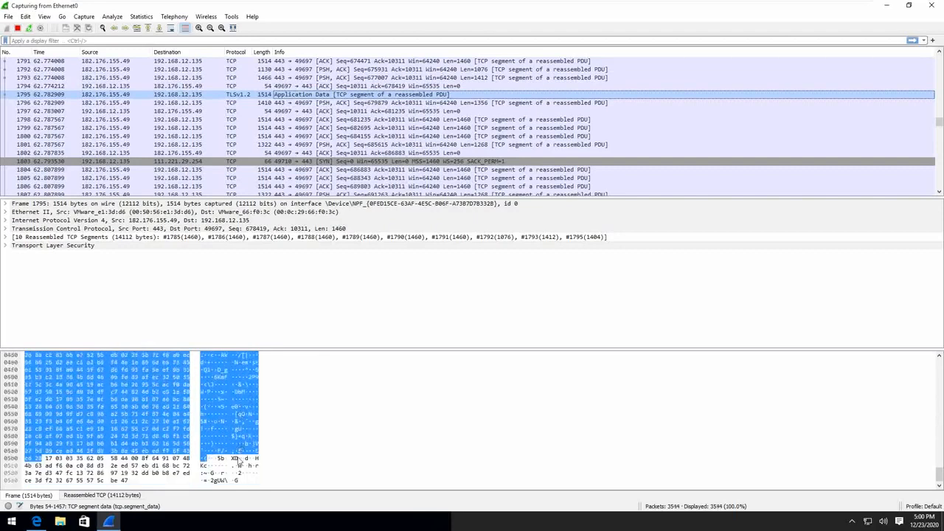
{"action": "scroll", "coordinate": [237, 441], "scroll_direction": "up", "scroll_amount": 2}
{"action": "scroll", "coordinate": [237, 440], "scroll_direction": "up", "scroll_amount": 10}
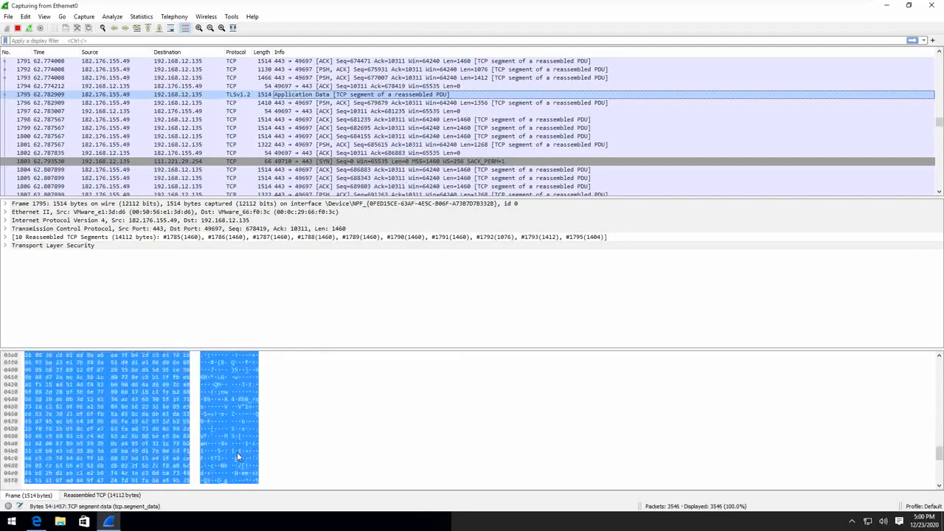
{"action": "scroll", "coordinate": [236, 459], "scroll_direction": "up", "scroll_amount": 9}
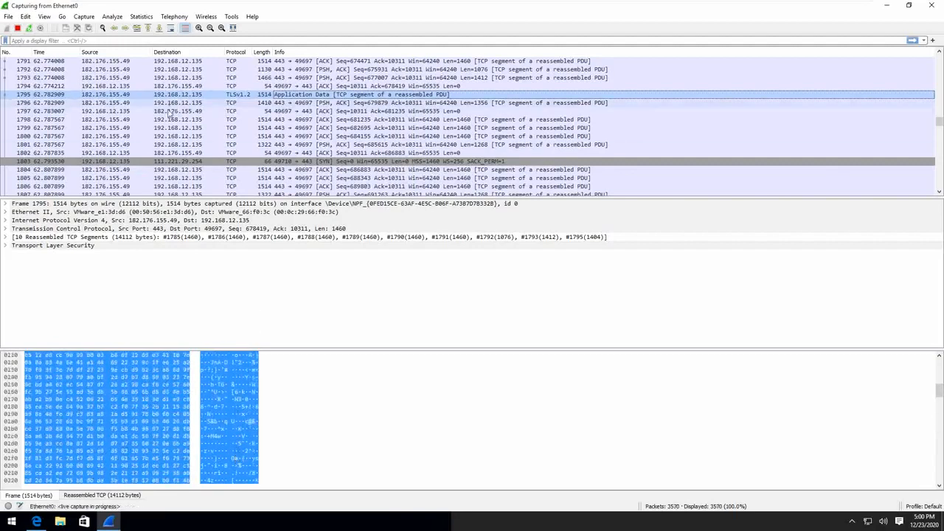
{"action": "scroll", "coordinate": [168, 137], "scroll_direction": "down", "scroll_amount": 20}
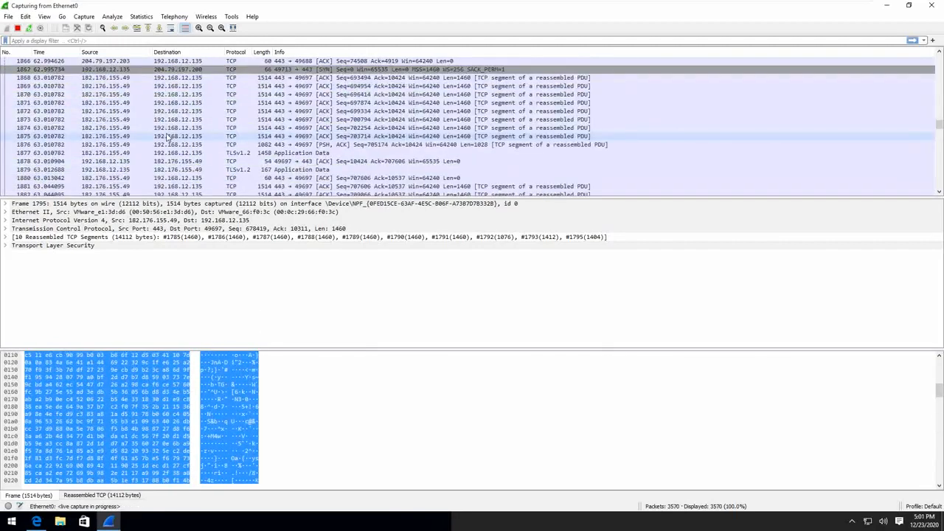
{"action": "scroll", "coordinate": [168, 140], "scroll_direction": "down", "scroll_amount": 5}
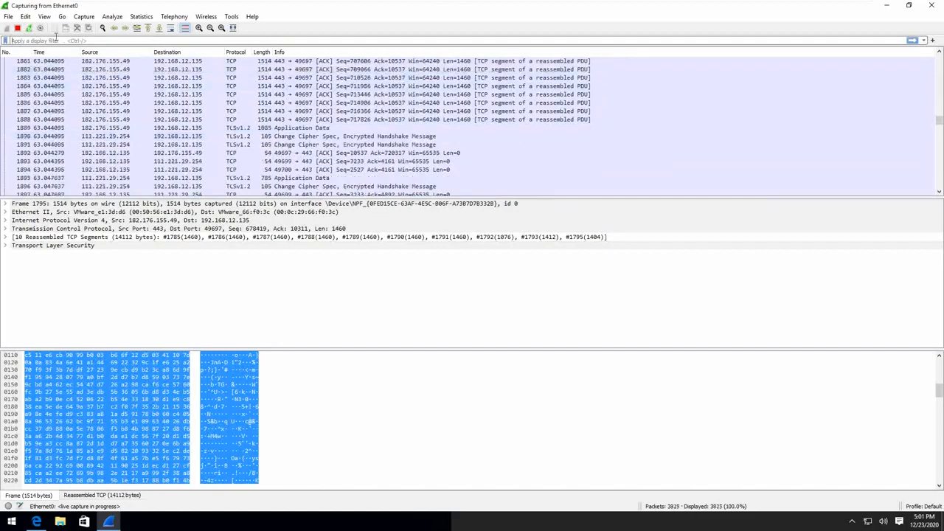
{"action": "type", "text": "icmp"}
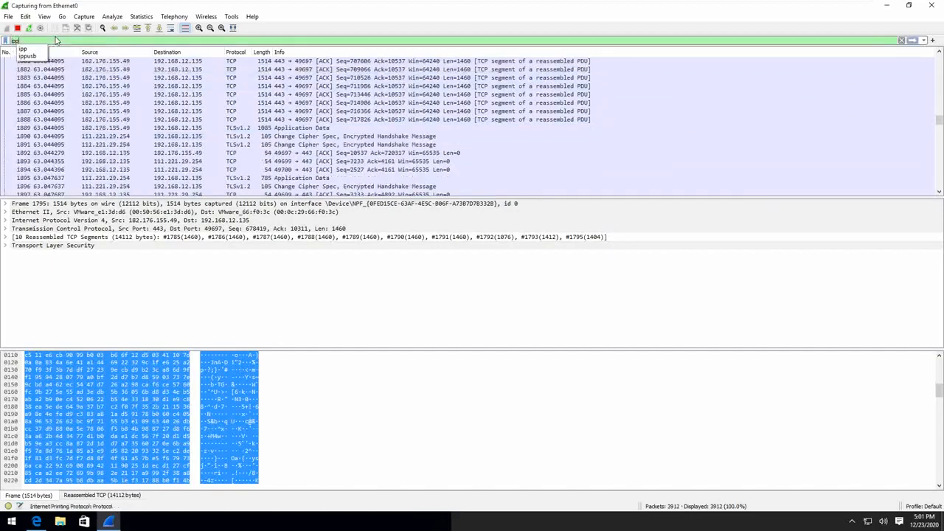
{"action": "key", "text": "BackSpace"}
{"action": "key", "text": "BackSpace"}
{"action": "key", "text": "BackSpace"}
Apply the display filter ip.addr == 192.168.12.135 and look through the filtered packets
{"action": "type", "text": "p."}
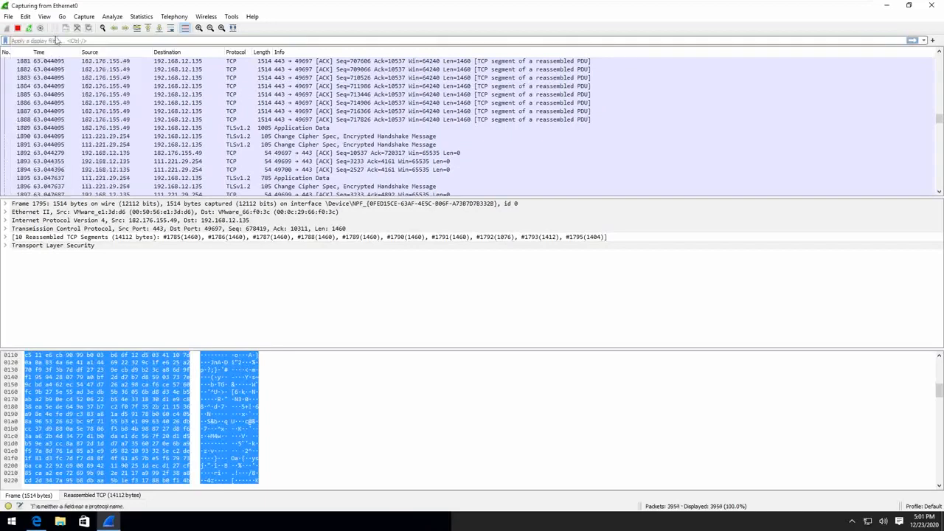
{"action": "type", "text": "addr"}
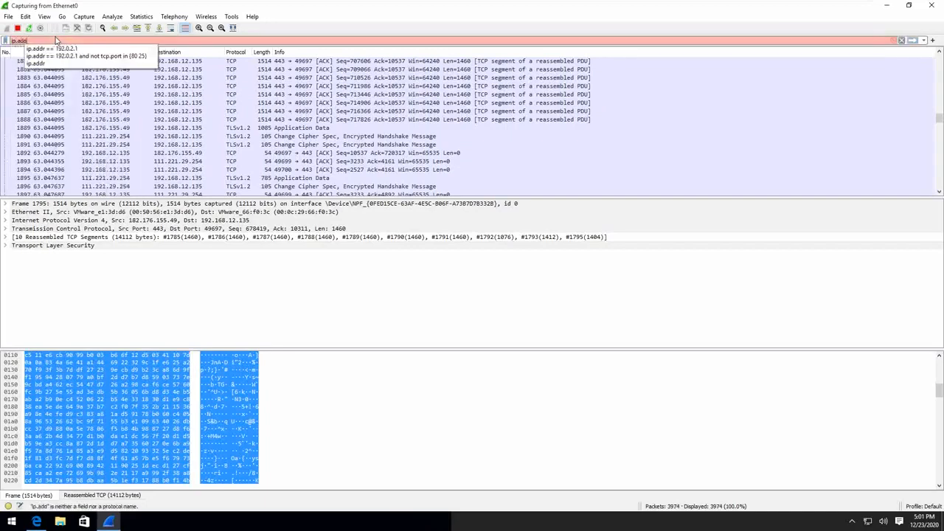
{"action": "key", "text": "Down"}
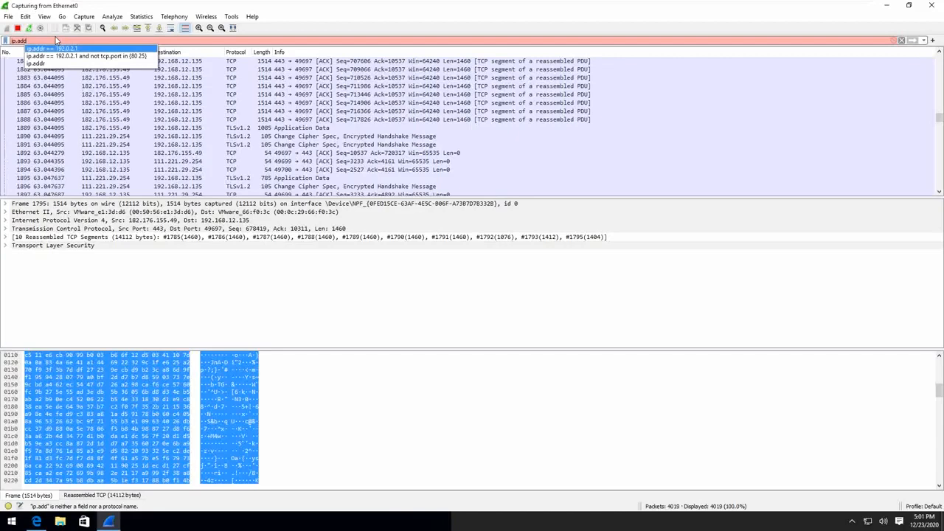
{"action": "key", "text": "Up"}
{"action": "key", "text": "Down"}
{"action": "key", "text": "Return"}
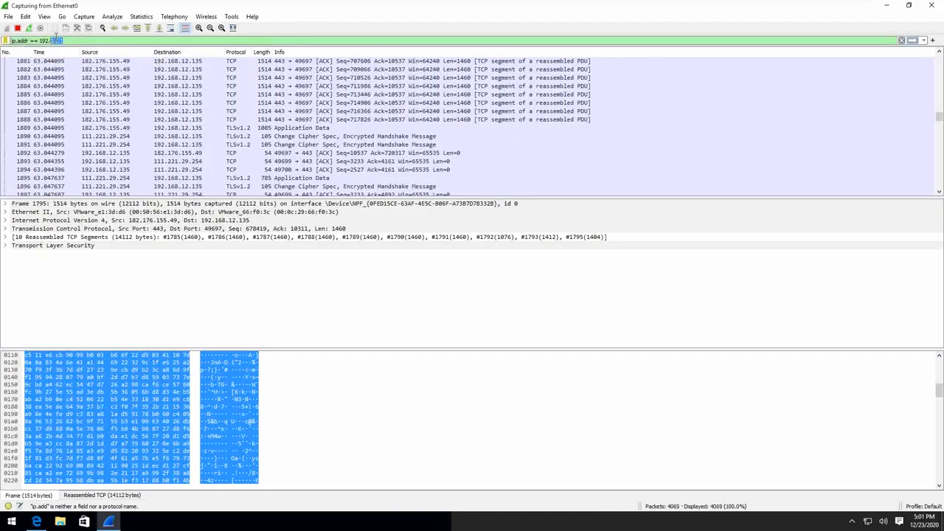
{"action": "type", "text": "16"}
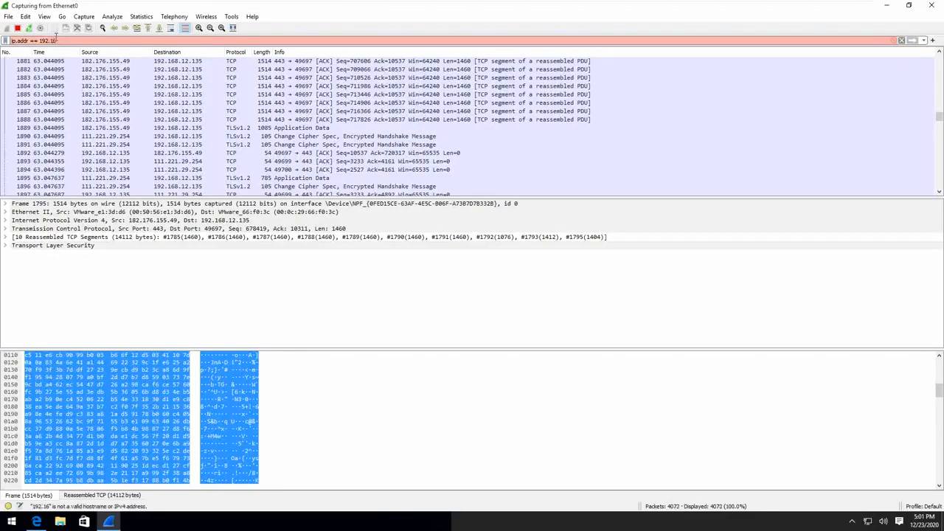
{"action": "type", "text": "8.12.135"}
{"action": "key", "text": "Return"}
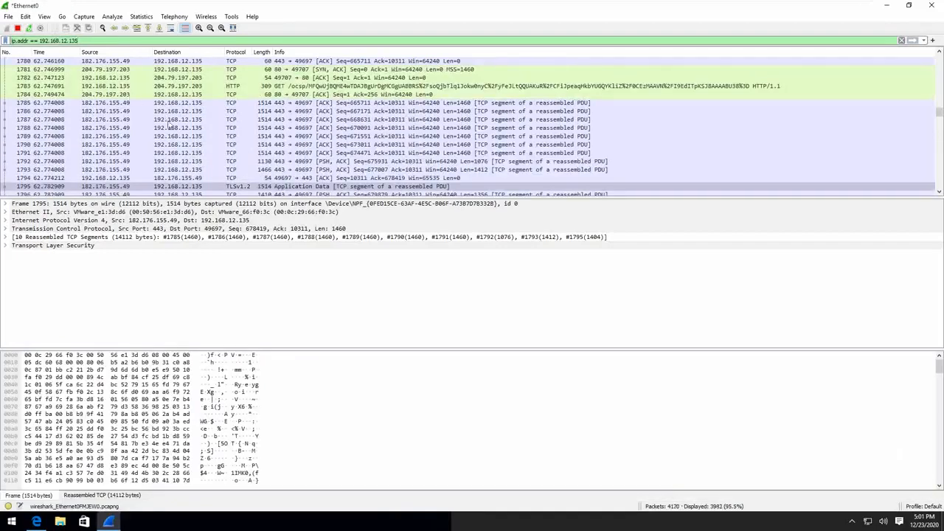
{"action": "scroll", "coordinate": [170, 127], "scroll_direction": "up", "scroll_amount": 10}
{"action": "scroll", "coordinate": [170, 136], "scroll_direction": "up", "scroll_amount": 4}
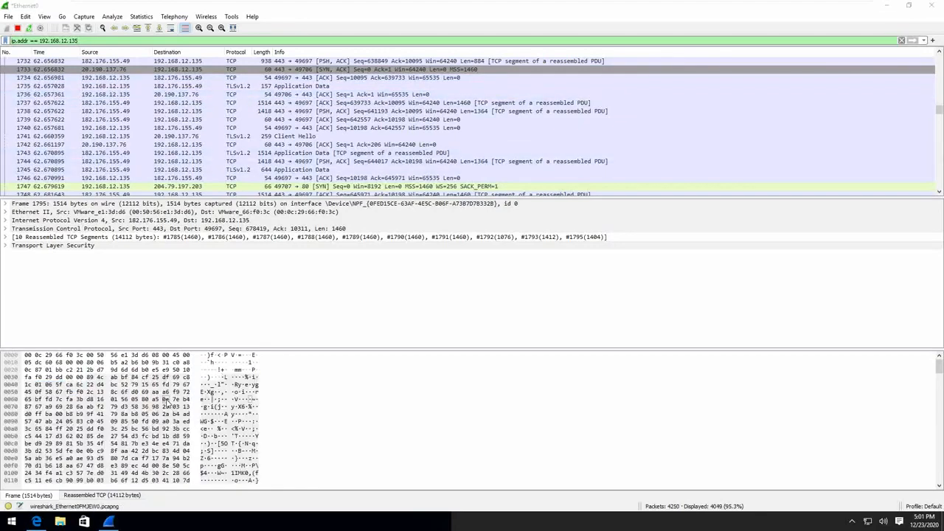
Open a Command Prompt, ping 8.8.8.8, and return to the Wireshark capture
{"action": "key", "text": "super"}
{"action": "type", "text": "cmd"}
{"action": "key", "text": "Return"}
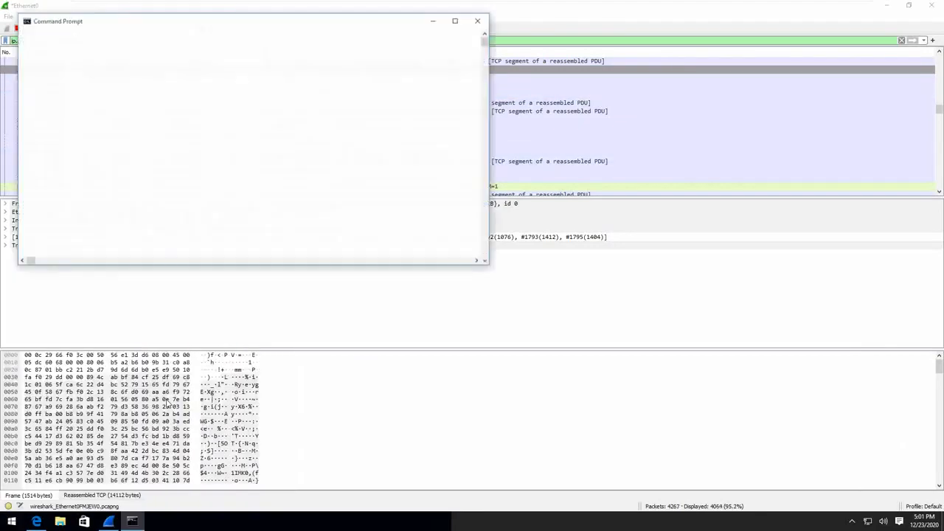
{"action": "type", "text": "ping 8.8"}
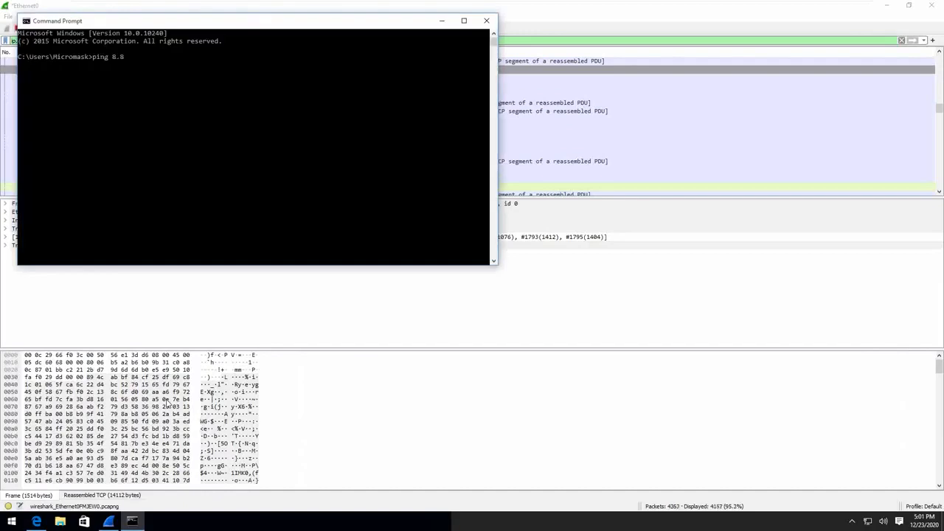
{"action": "type", "text": ".8.8"}
{"action": "key", "text": "Return"}
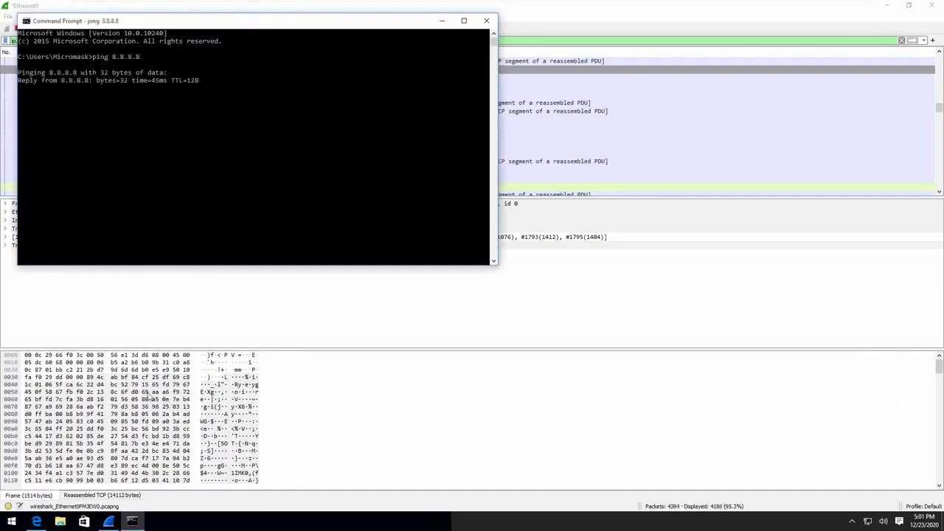
{"action": "key", "text": "alt+Tab"}
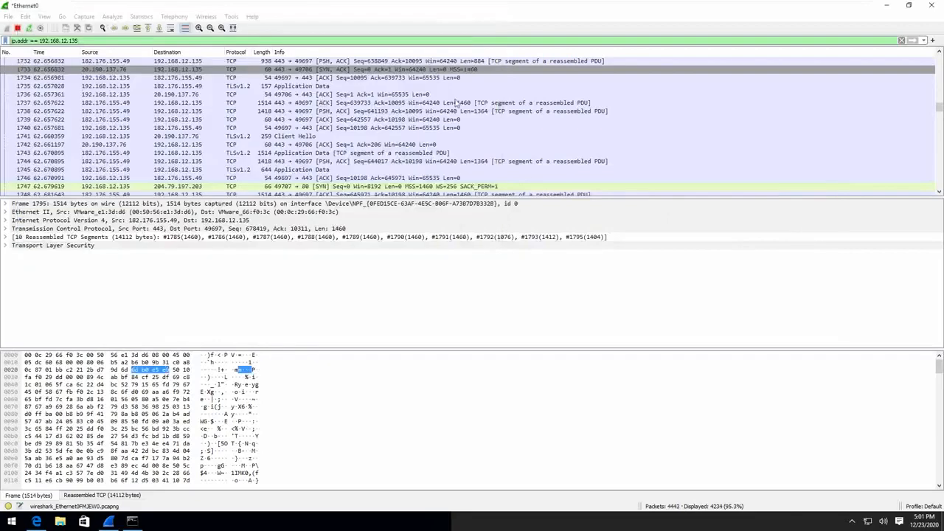
Change the display filter to ip.addr == 8.8.8.8 and apply it
{"action": "left_click", "coordinate": [93, 39]}
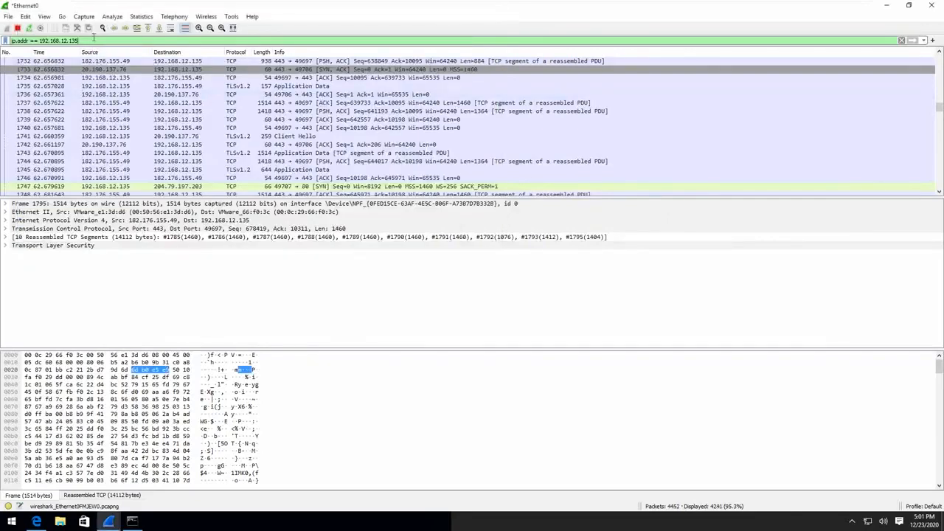
{"action": "key", "text": "BackSpace"}
{"action": "key", "text": "BackSpace"}
{"action": "key", "text": "BackSpace"}
{"action": "key", "text": "BackSpace"}
{"action": "key", "text": "BackSpace"}
{"action": "key", "text": "BackSpace"}
{"action": "key", "text": "BackSpace"}
{"action": "key", "text": "BackSpace"}
{"action": "key", "text": "BackSpace"}
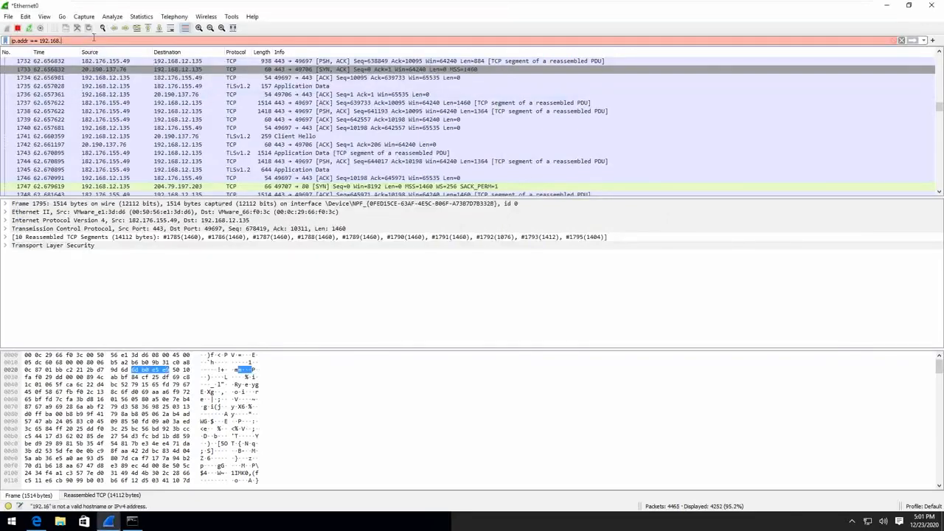
{"action": "key", "text": "BackSpace"}
{"action": "key", "text": "BackSpace"}
{"action": "key", "text": "BackSpace"}
{"action": "key", "text": "BackSpace"}
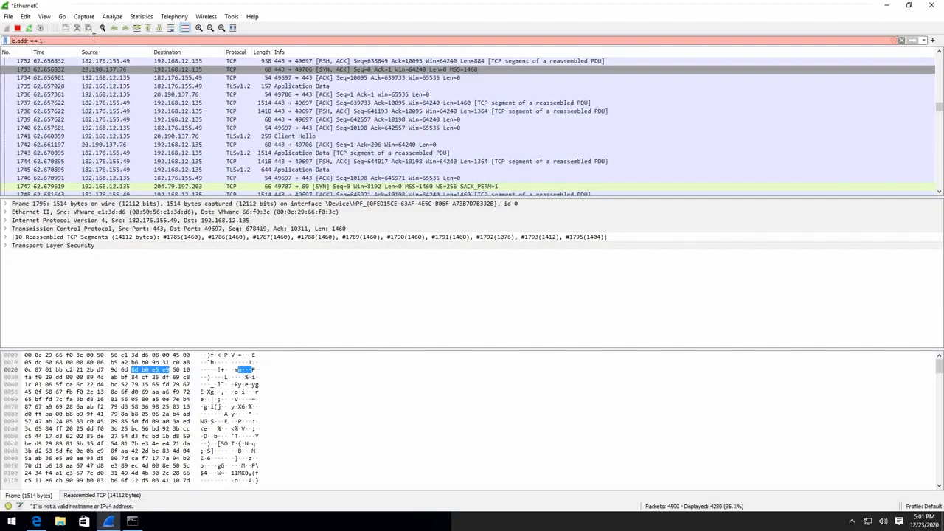
{"action": "key", "text": "BackSpace"}
{"action": "type", "text": "8.8.8.8"}
{"action": "key", "text": "Return"}
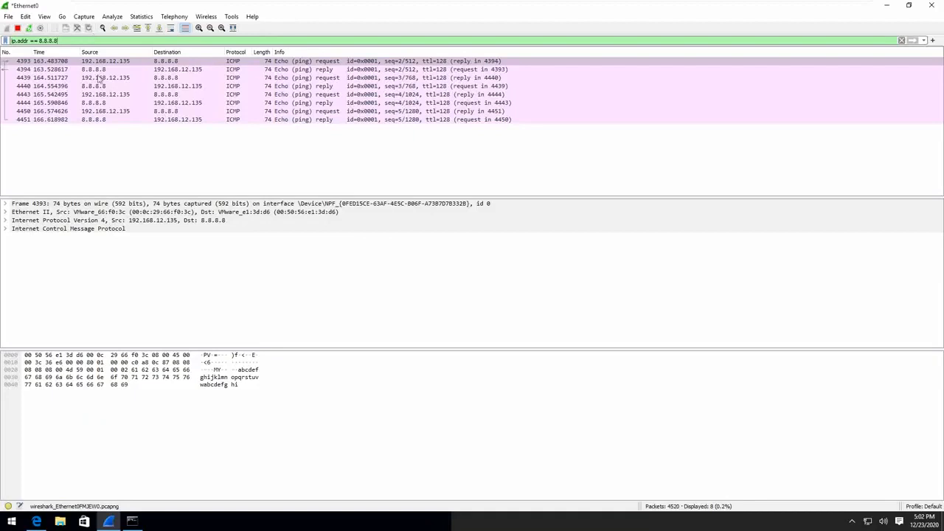
Switch to the Command Prompt, move its window clear of the packet list, and run ping 8.8.8.8 again
{"action": "left_click", "coordinate": [132, 521]}
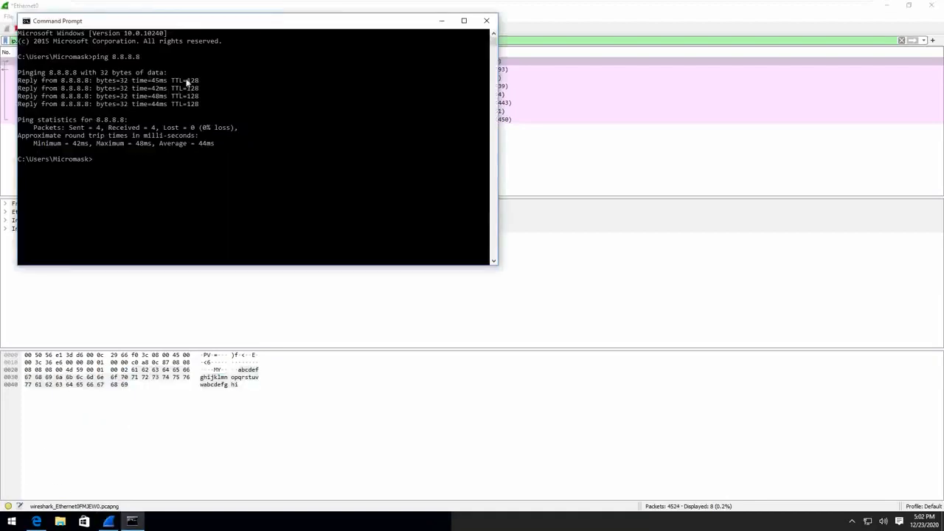
{"action": "left_click_drag", "start_coordinate": [214, 28], "coordinate": [624, 156]}
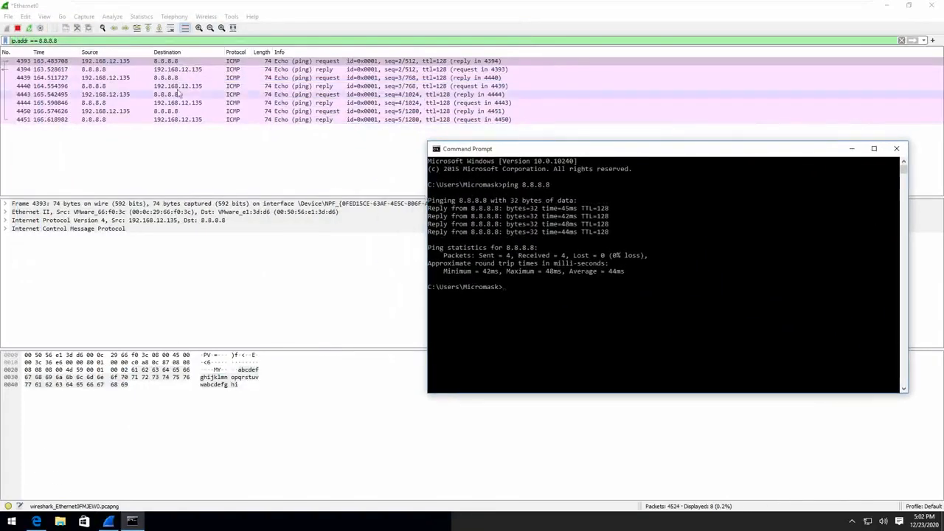
{"action": "key", "text": "Up"}
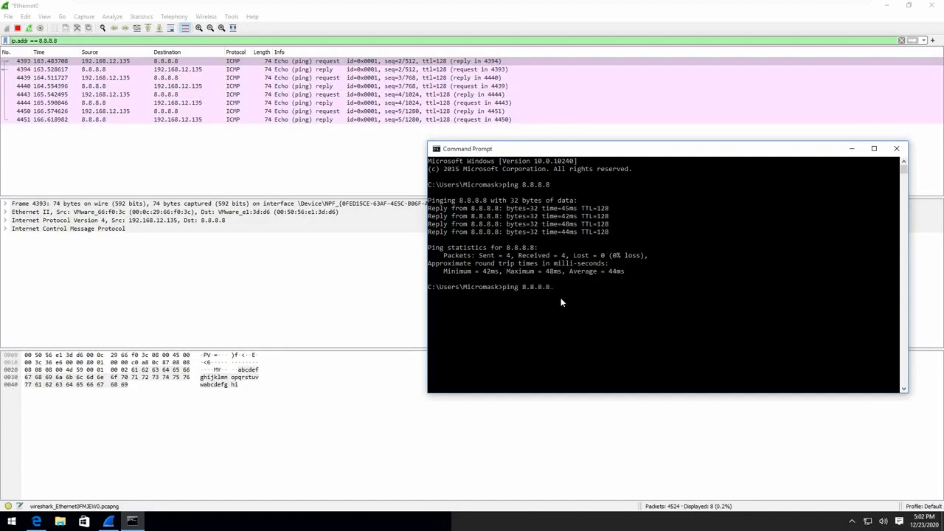
{"action": "key", "text": "Return"}
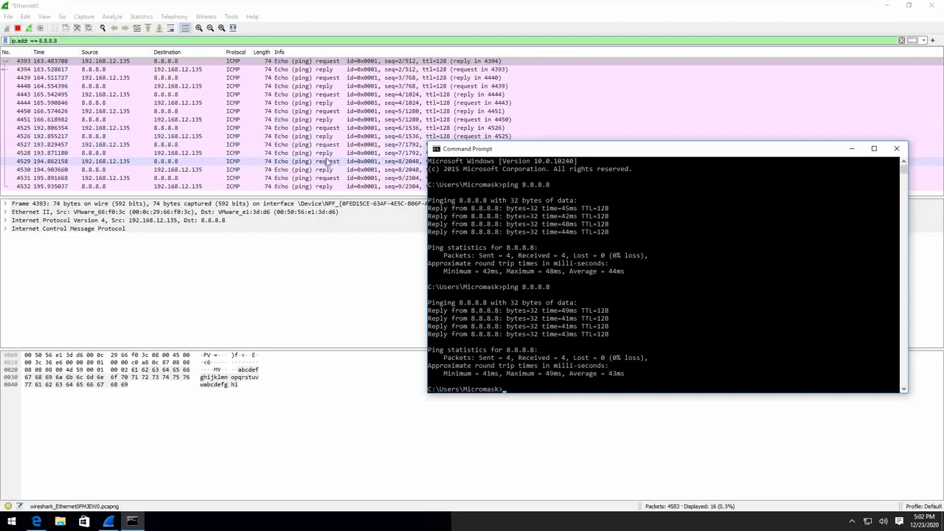
Inspect the data bytes of the latest echo request and its reply, packets 4531 and 4532
{"action": "left_click", "coordinate": [322, 178]}
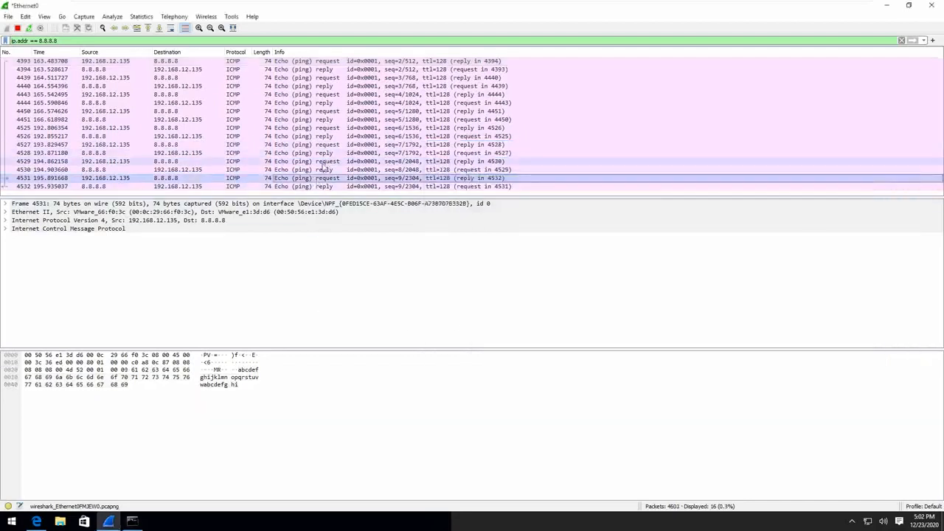
{"action": "left_click", "coordinate": [245, 371]}
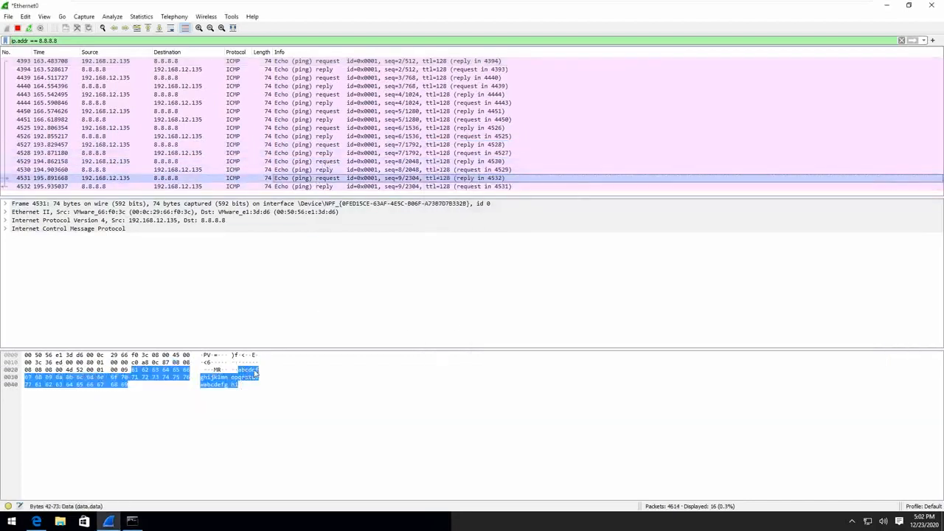
{"action": "left_click", "coordinate": [332, 186]}
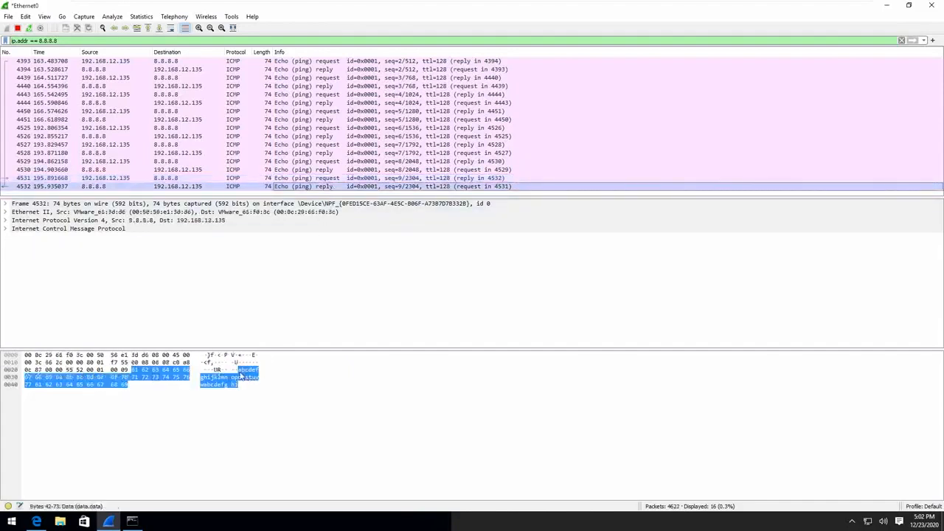
{"action": "key", "text": "Up"}
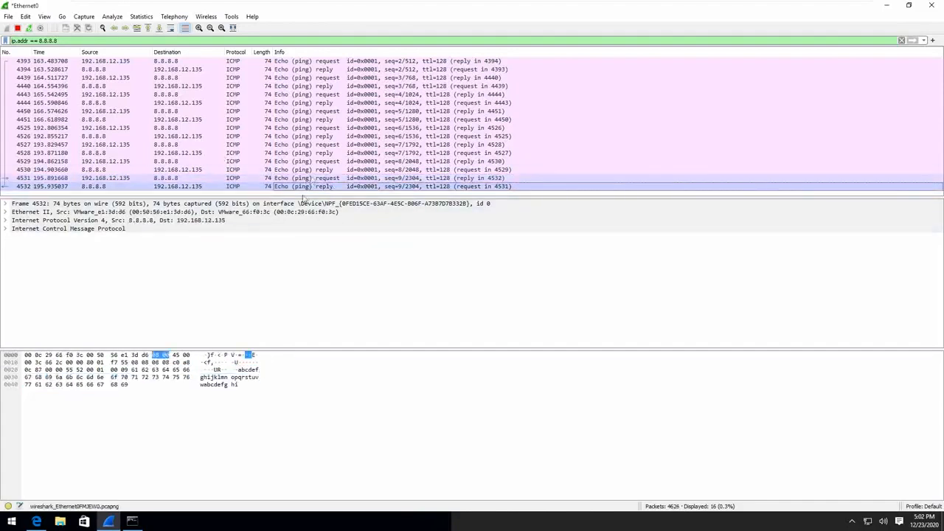
{"action": "left_click", "coordinate": [268, 186]}
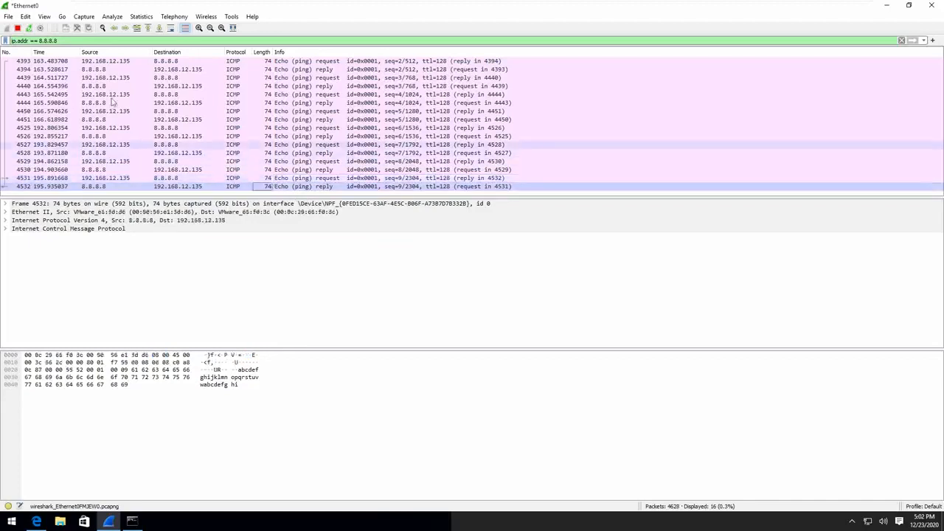
Inspect echo request packet 4393 in its own window, then its Internet Control Message Protocol and Data details in the main window
{"action": "left_click", "coordinate": [101, 62]}
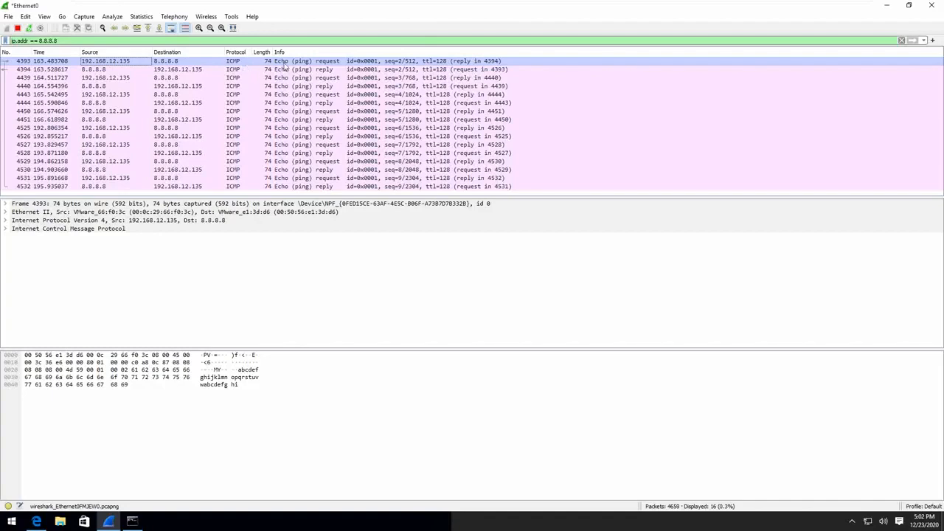
{"action": "double_click", "coordinate": [354, 63]}
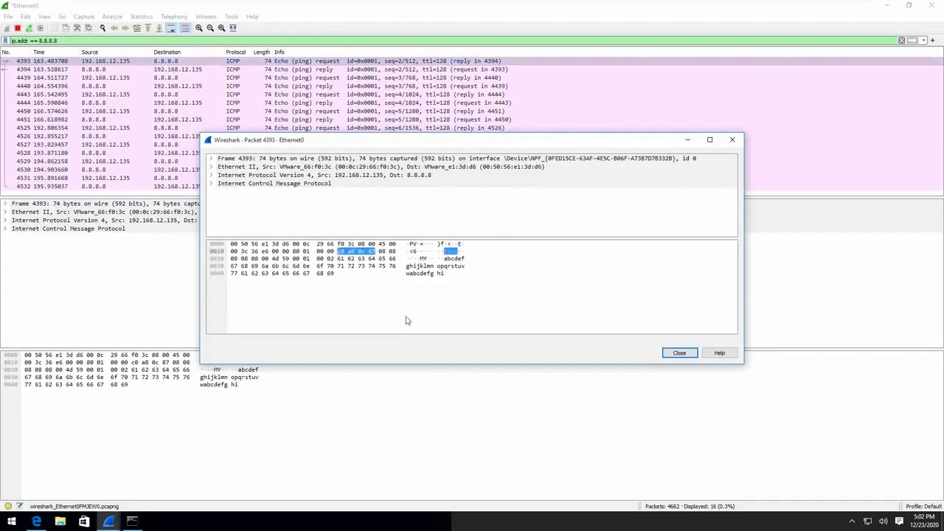
{"action": "left_click", "coordinate": [689, 358]}
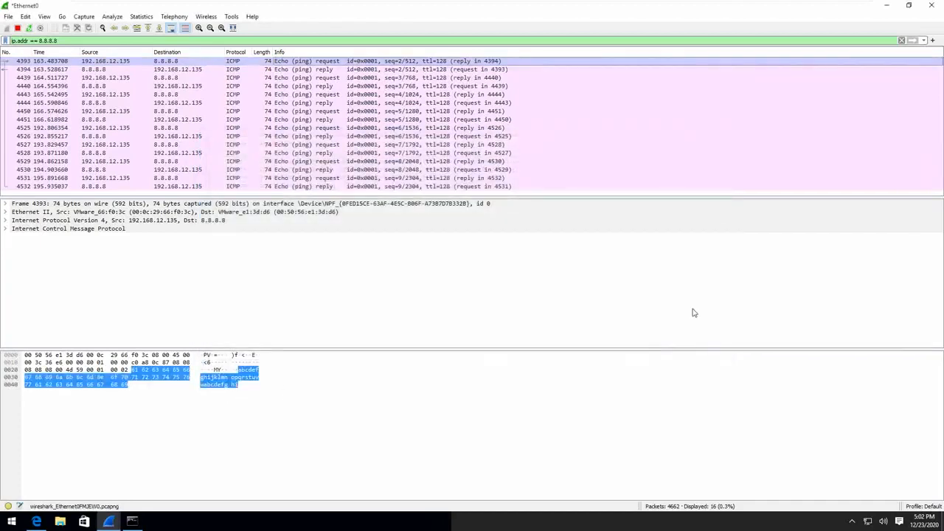
{"action": "left_click", "coordinate": [5, 228]}
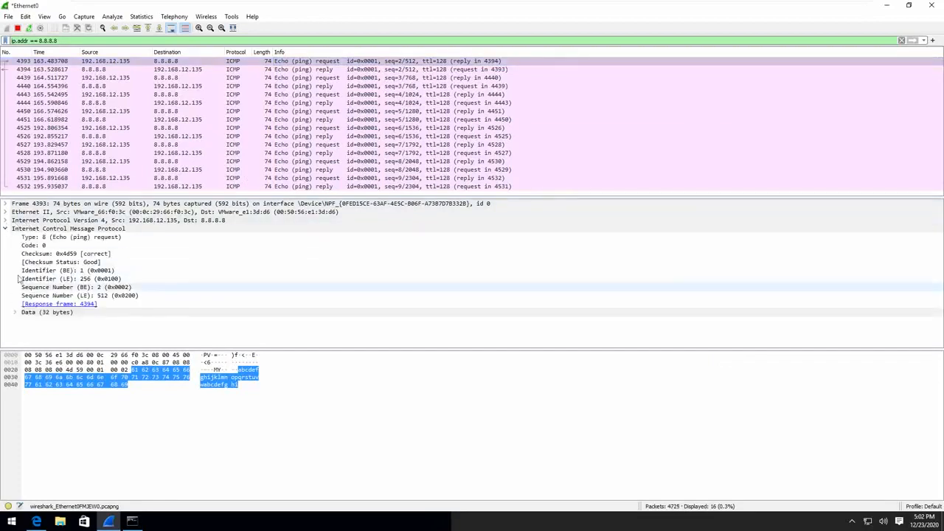
{"action": "left_click", "coordinate": [17, 313]}
{"action": "left_click", "coordinate": [16, 313]}
{"action": "left_click", "coordinate": [5, 229]}
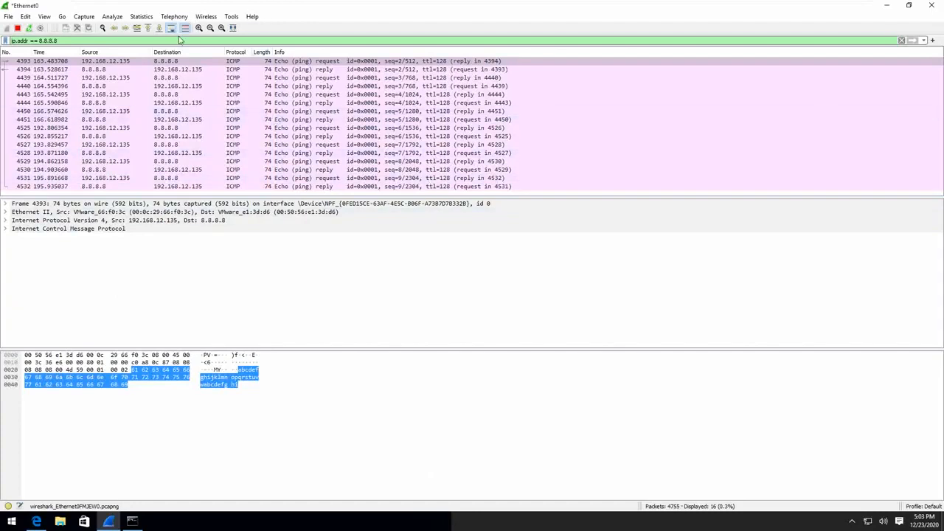
Clear the applied 8.8.8.8 display filter, and enter ip.addr == 192.168.12.135 as the filter text without applying it
{"action": "left_click_drag", "start_coordinate": [57, 41], "coordinate": [6, 41]}
{"action": "key", "text": "BackSpace"}
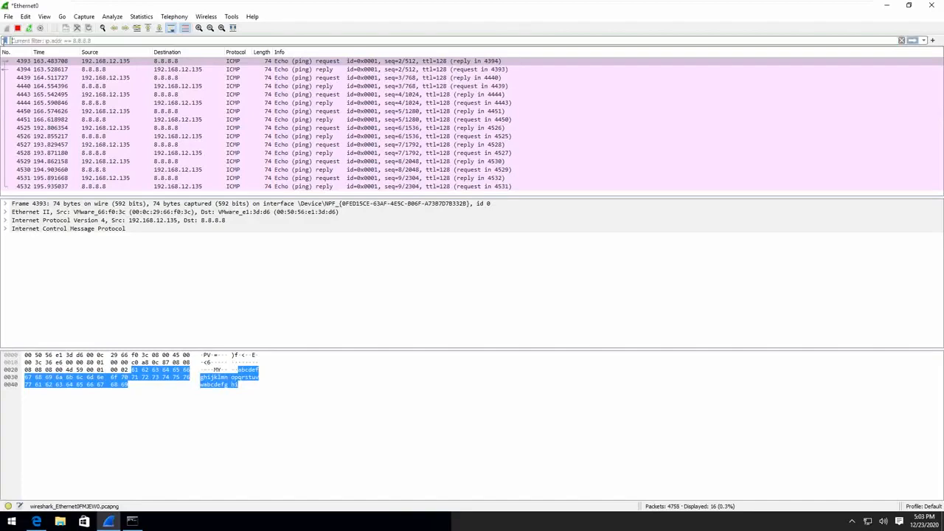
{"action": "key", "text": "Return"}
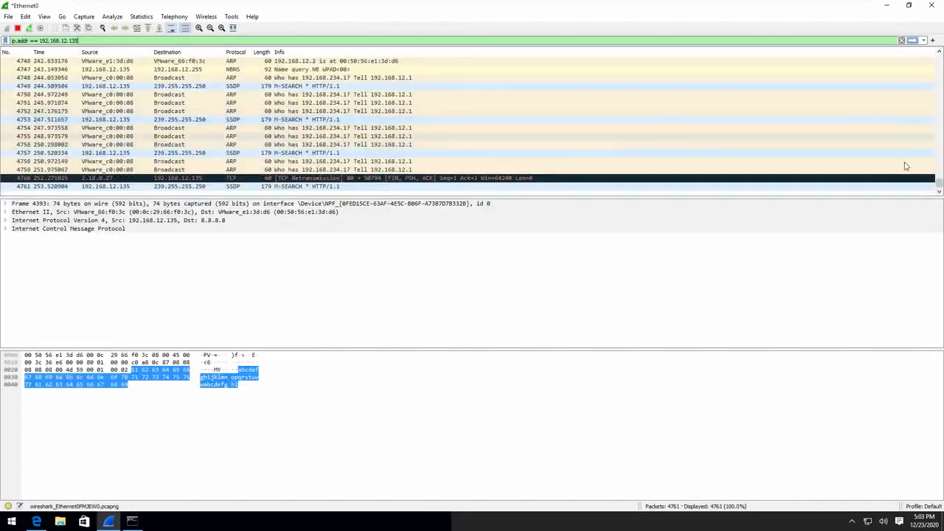
Switch to Microsoft Edge, dismiss the start page's language prompt, and open the previously visited personal website over http
{"action": "left_click", "coordinate": [36, 522]}
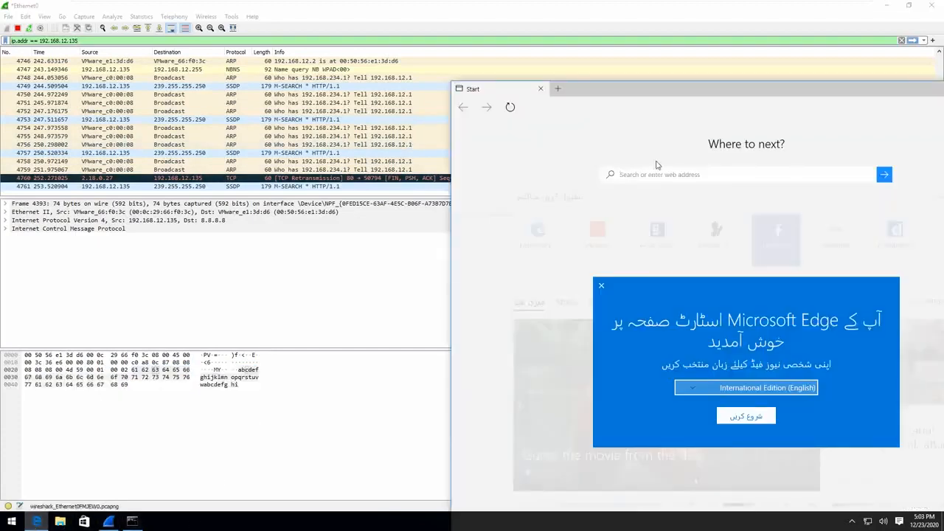
{"action": "left_click", "coordinate": [601, 285]}
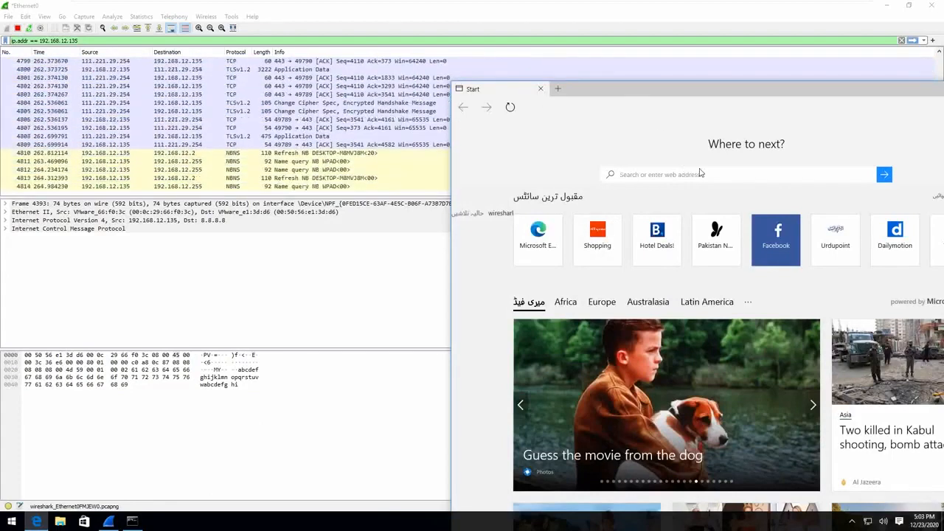
{"action": "type", "text": "http://"}
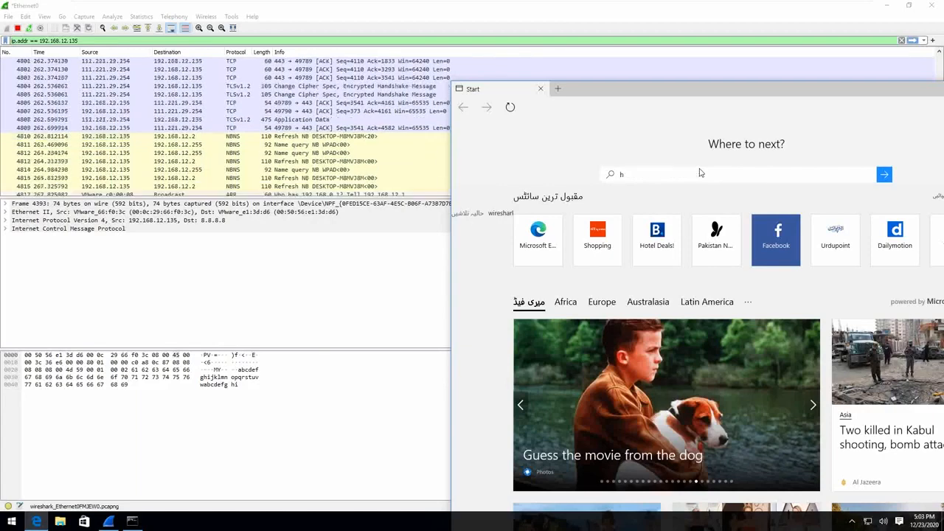
{"action": "type", "text": "amzarabbani."}
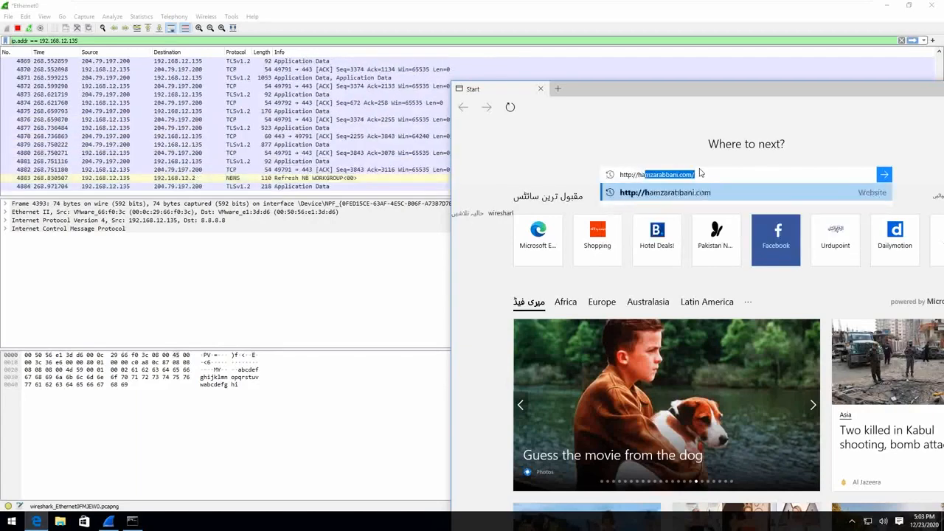
{"action": "type", "text": "c"}
{"action": "key", "text": "Return"}
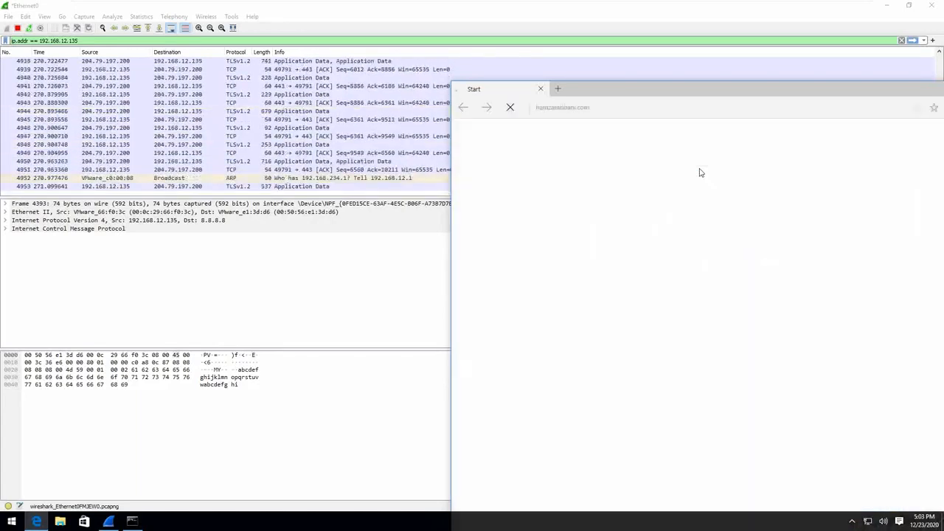
Return to the Wireshark window and stop the live capture on Ethernet0
{"action": "left_click", "coordinate": [321, 133]}
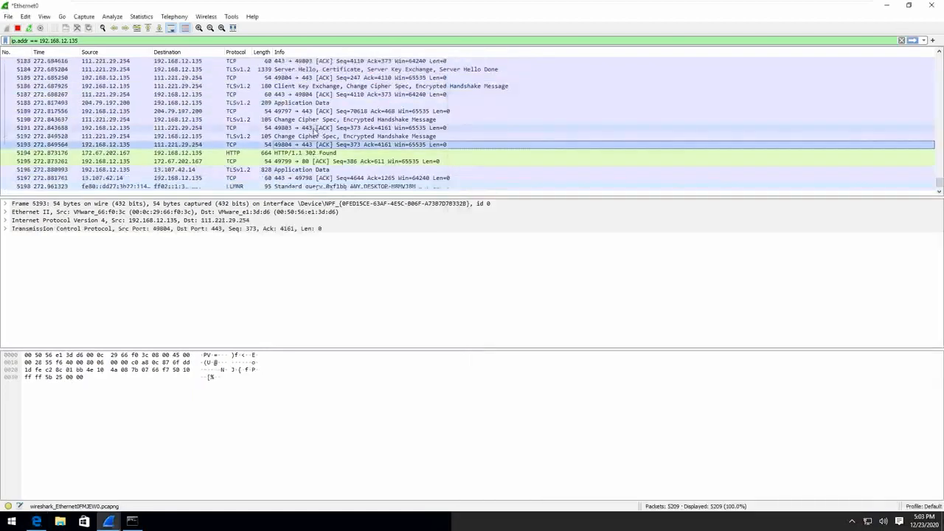
{"action": "scroll", "coordinate": [336, 146], "scroll_direction": "up", "scroll_amount": 11}
{"action": "scroll", "coordinate": [336, 146], "scroll_direction": "up", "scroll_amount": 11}
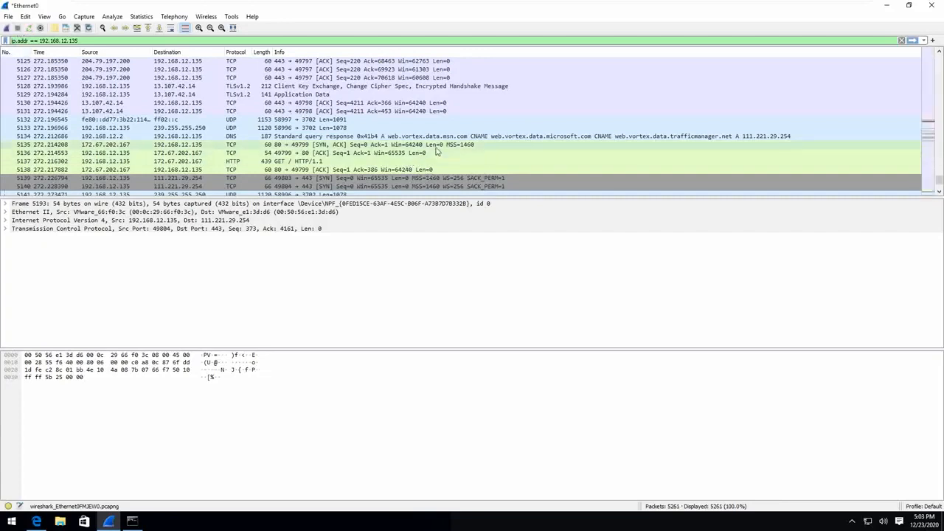
Look through the captured packet list around packets 4900 to 5140 for traffic belonging to the visited website
{"action": "scroll", "coordinate": [414, 146], "scroll_direction": "up", "scroll_amount": 12}
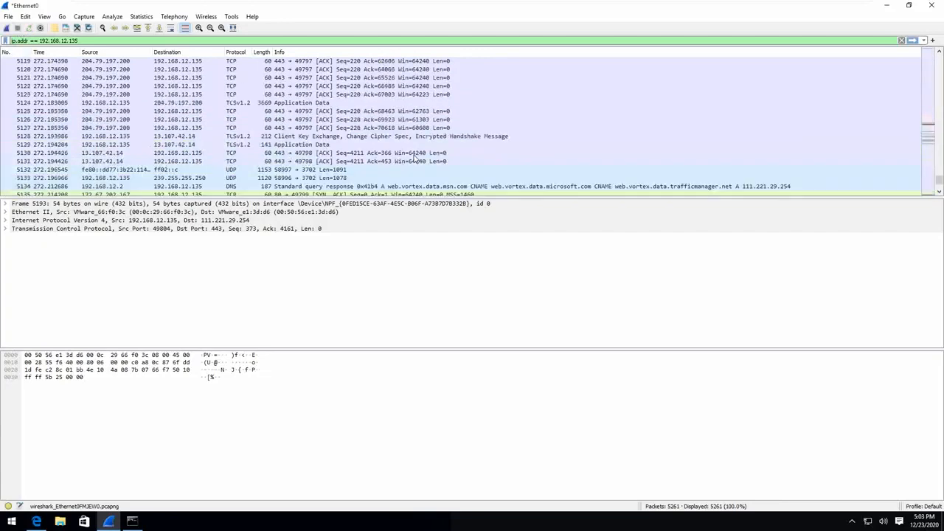
{"action": "scroll", "coordinate": [414, 145], "scroll_direction": "up", "scroll_amount": 20}
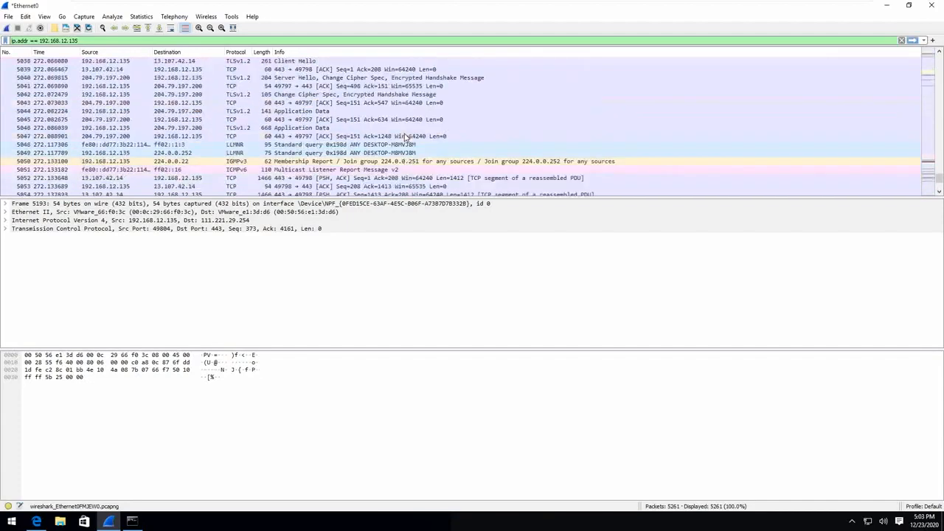
{"action": "scroll", "coordinate": [405, 138], "scroll_direction": "up", "scroll_amount": 15}
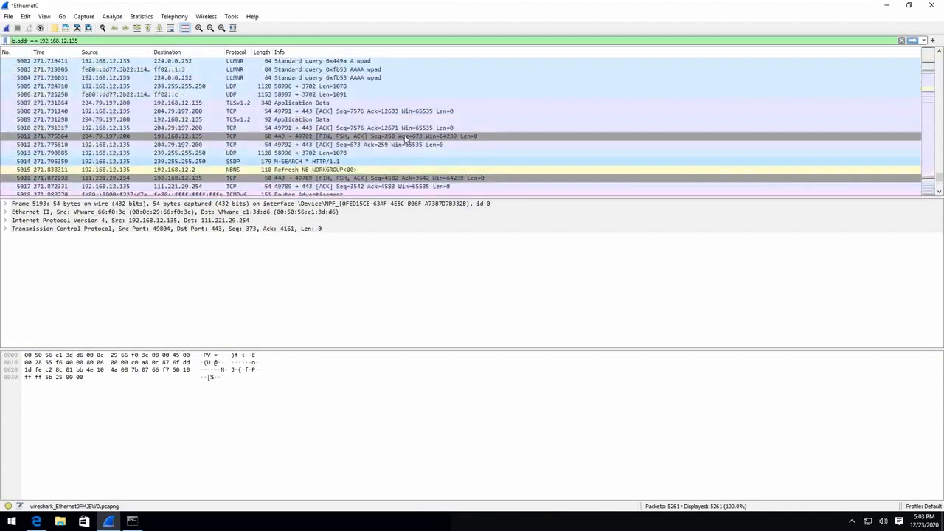
{"action": "scroll", "coordinate": [404, 145], "scroll_direction": "up", "scroll_amount": 12}
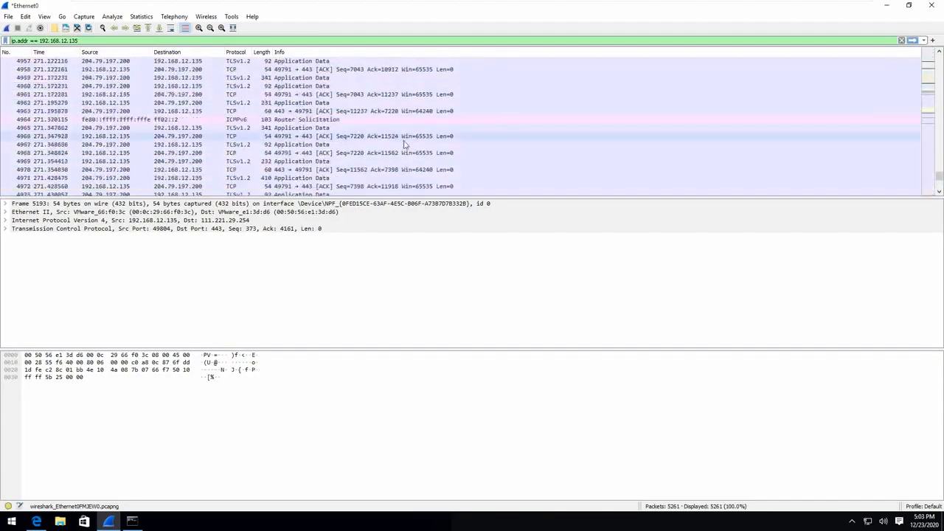
{"action": "scroll", "coordinate": [405, 145], "scroll_direction": "up", "scroll_amount": 20}
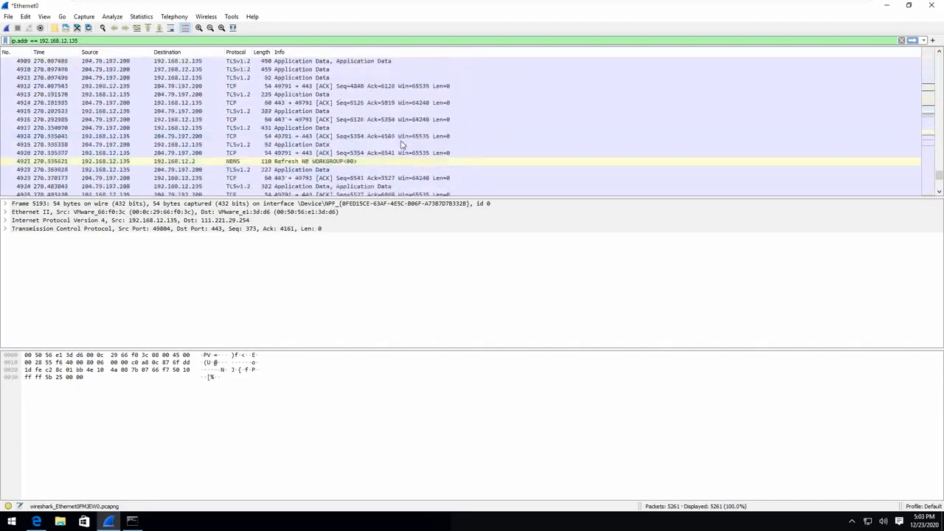
{"action": "scroll", "coordinate": [400, 145], "scroll_direction": "down", "scroll_amount": 19}
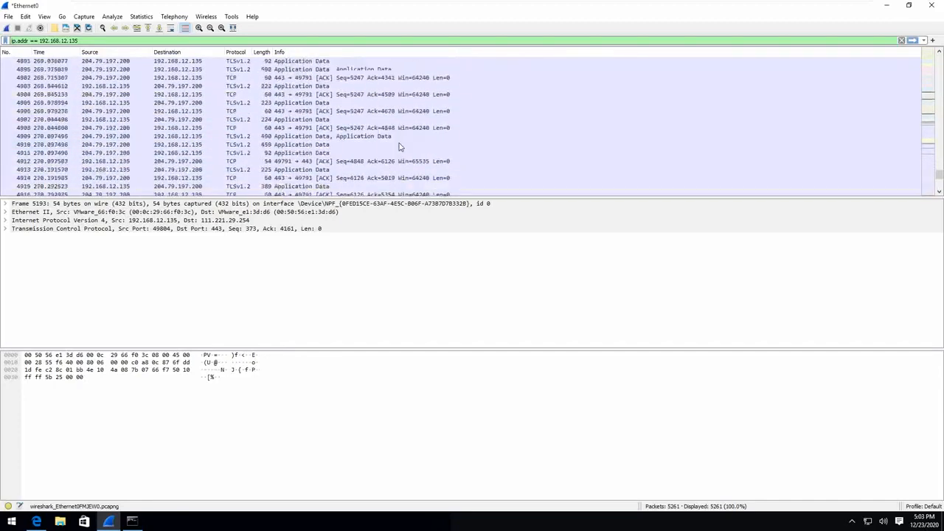
{"action": "scroll", "coordinate": [399, 148], "scroll_direction": "down", "scroll_amount": 17}
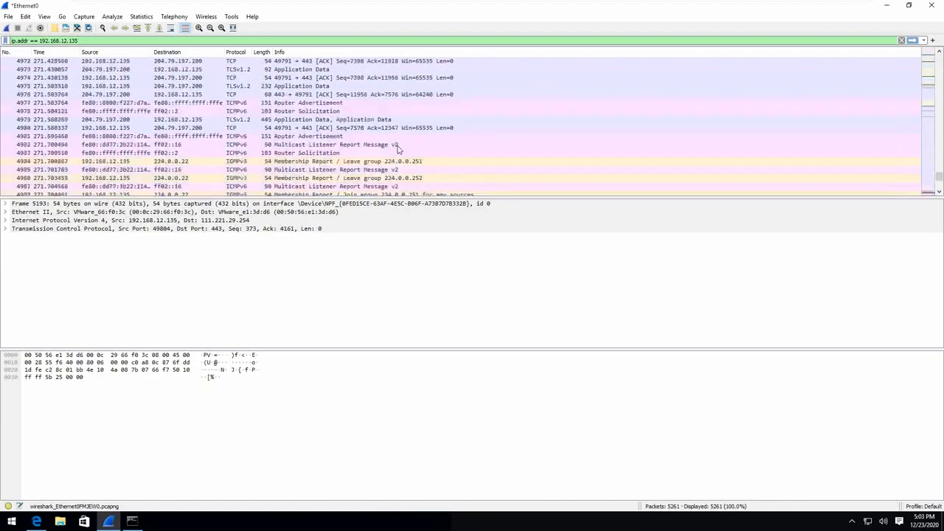
{"action": "scroll", "coordinate": [398, 148], "scroll_direction": "down", "scroll_amount": 4}
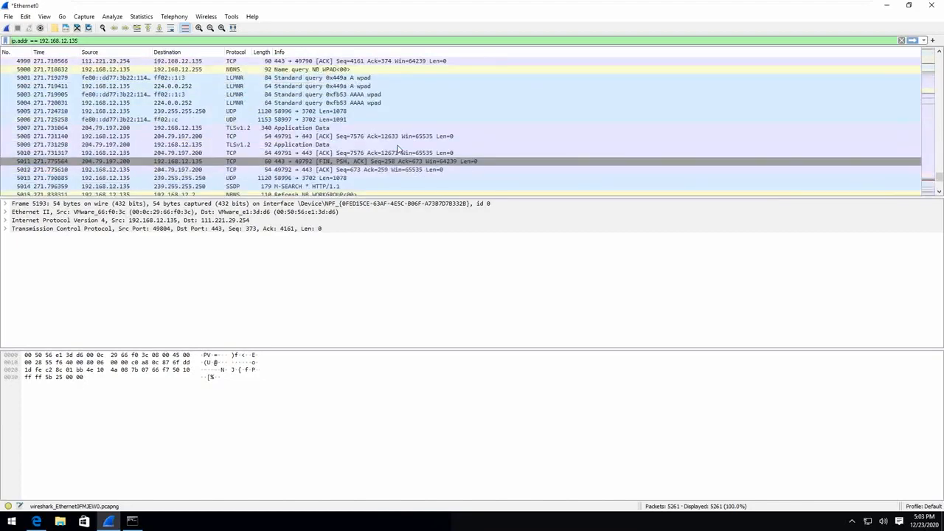
{"action": "scroll", "coordinate": [398, 149], "scroll_direction": "down", "scroll_amount": 15}
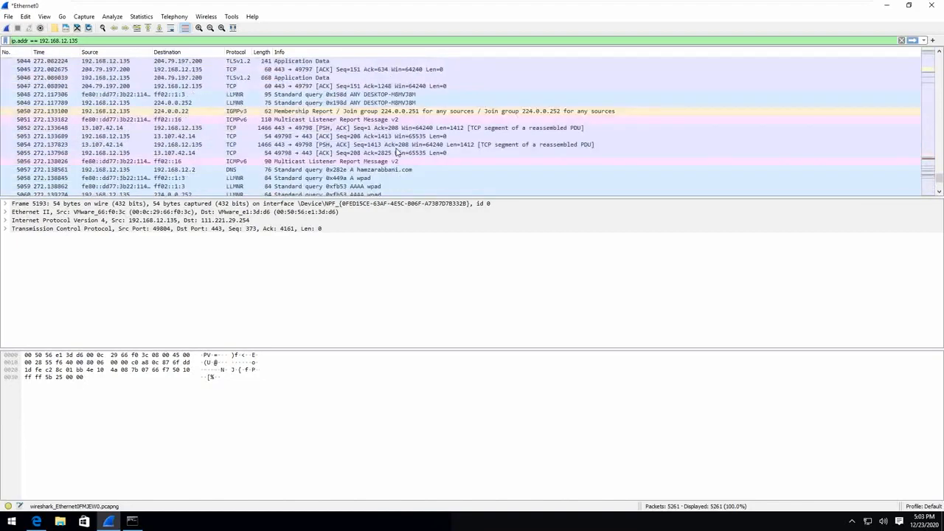
{"action": "scroll", "coordinate": [396, 152], "scroll_direction": "down", "scroll_amount": 5}
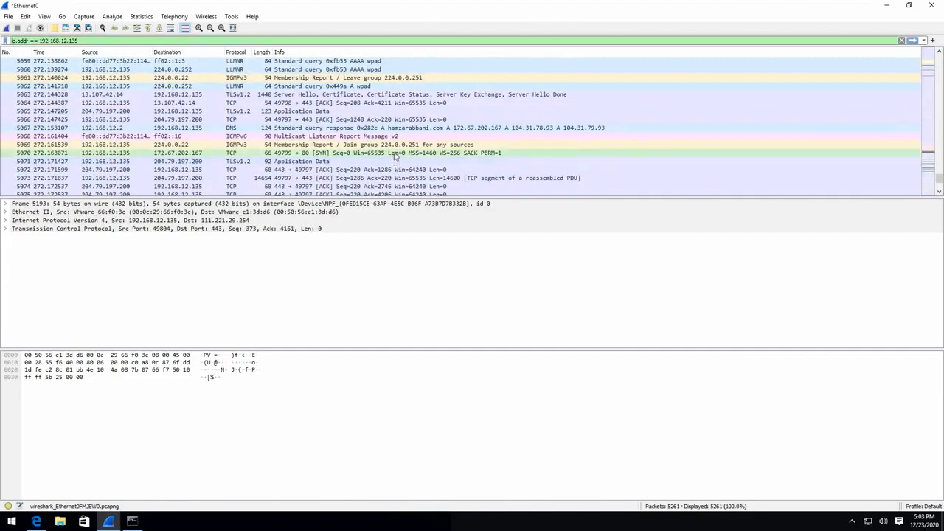
{"action": "scroll", "coordinate": [396, 155], "scroll_direction": "down", "scroll_amount": 18}
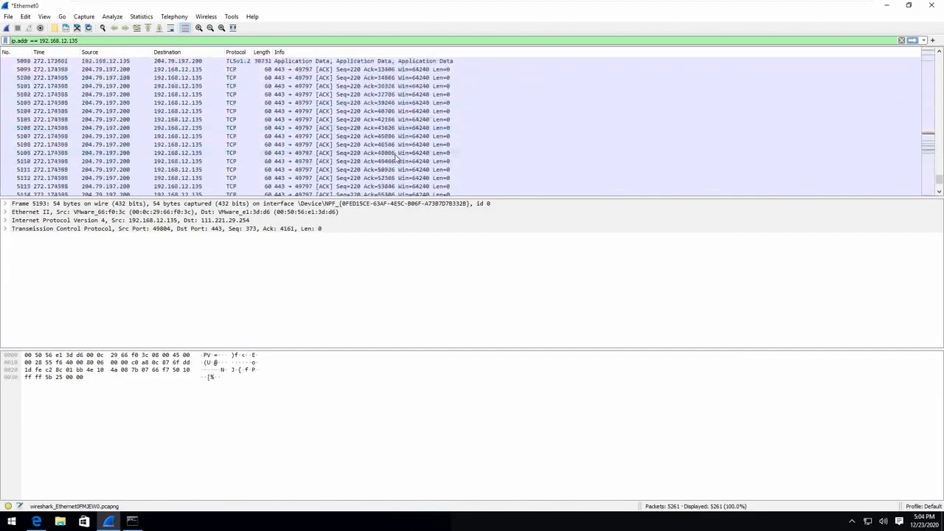
{"action": "scroll", "coordinate": [397, 157], "scroll_direction": "down", "scroll_amount": 4}
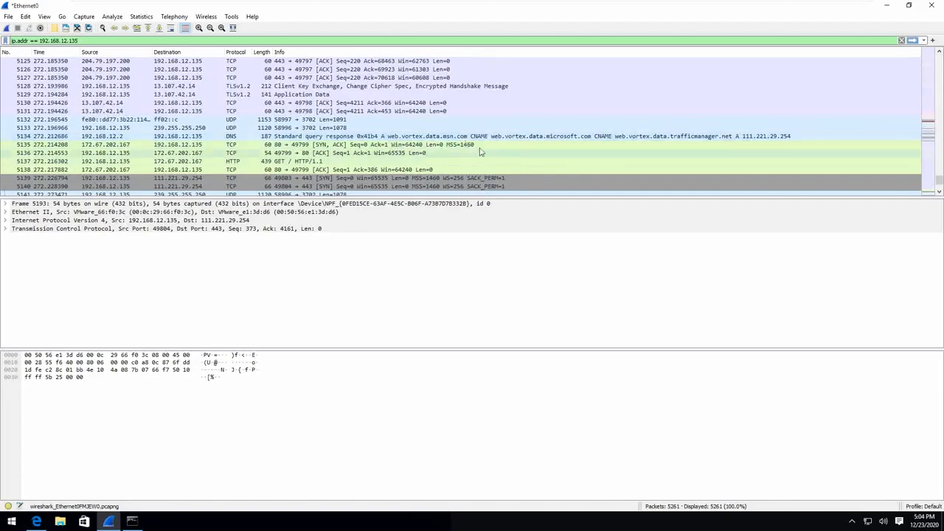
Find the HTTP/1.1 302 Found response from 172.67.202.167 further down the packet list and select it to view its details
{"action": "scroll", "coordinate": [478, 148], "scroll_direction": "down", "scroll_amount": 1}
{"action": "scroll", "coordinate": [480, 149], "scroll_direction": "down", "scroll_amount": 12}
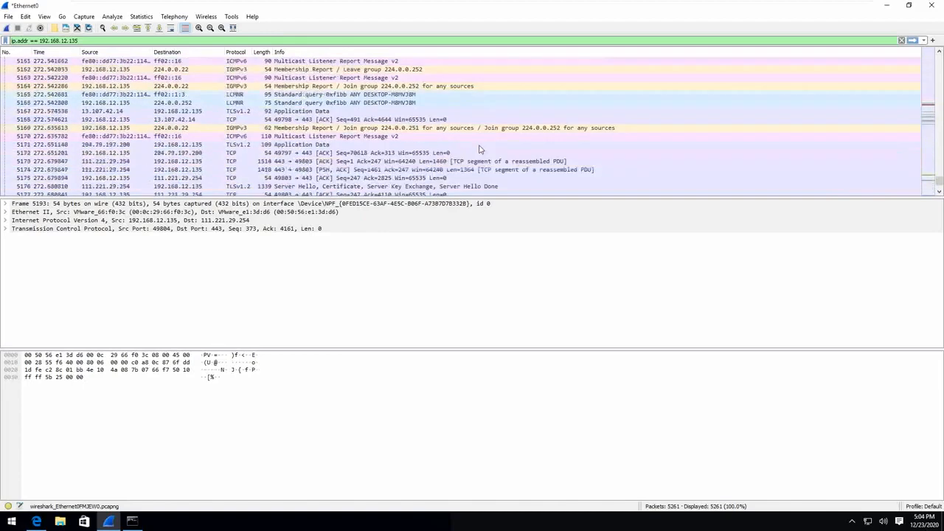
{"action": "scroll", "coordinate": [480, 148], "scroll_direction": "down", "scroll_amount": 5}
{"action": "scroll", "coordinate": [479, 148], "scroll_direction": "down", "scroll_amount": 1}
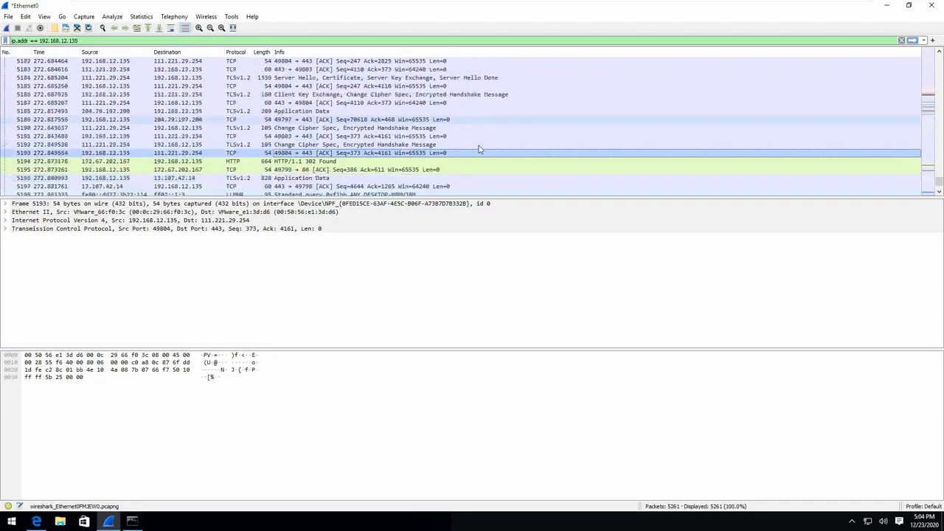
{"action": "scroll", "coordinate": [482, 163], "scroll_direction": "up", "scroll_amount": 1}
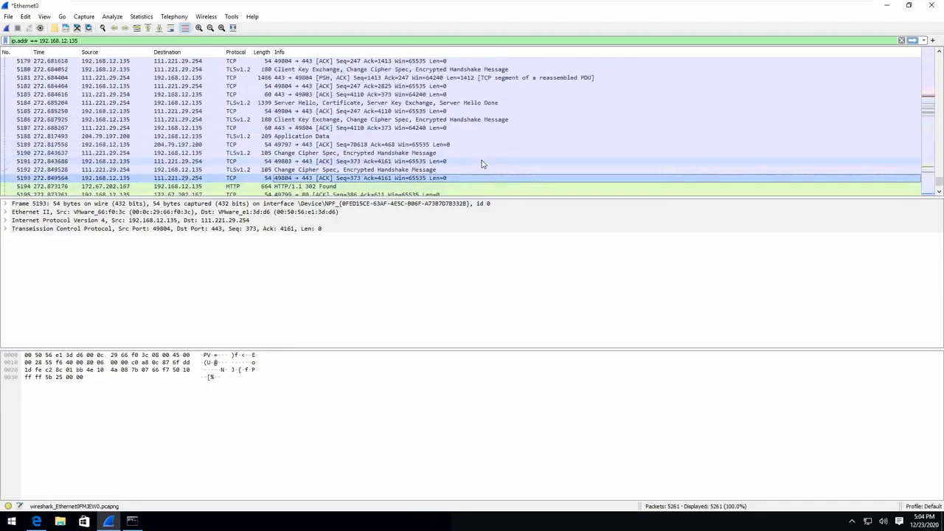
{"action": "scroll", "coordinate": [482, 164], "scroll_direction": "down", "scroll_amount": 1}
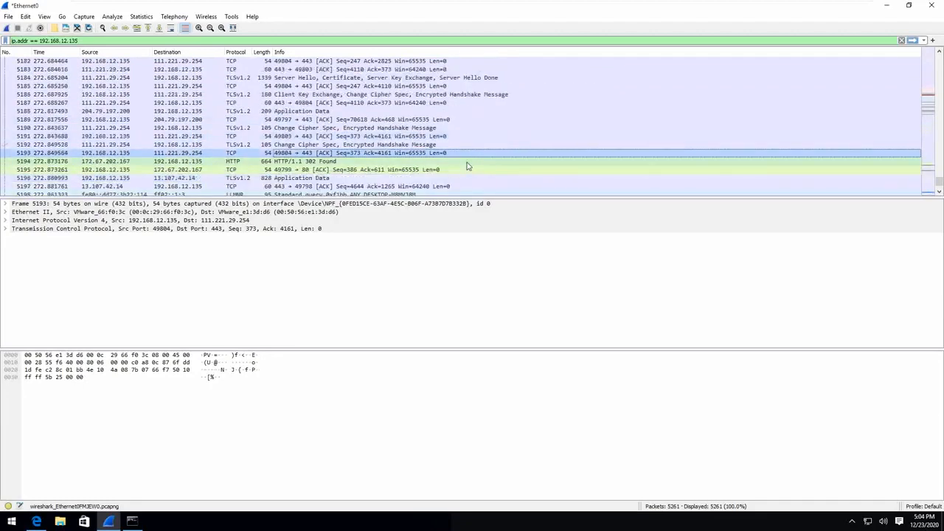
{"action": "left_click", "coordinate": [467, 166]}
Find the DNS response packet 5155 for the visited website's domain and select it to view its details
{"action": "scroll", "coordinate": [517, 145], "scroll_direction": "up", "scroll_amount": 1}
{"action": "scroll", "coordinate": [517, 146], "scroll_direction": "up", "scroll_amount": 5}
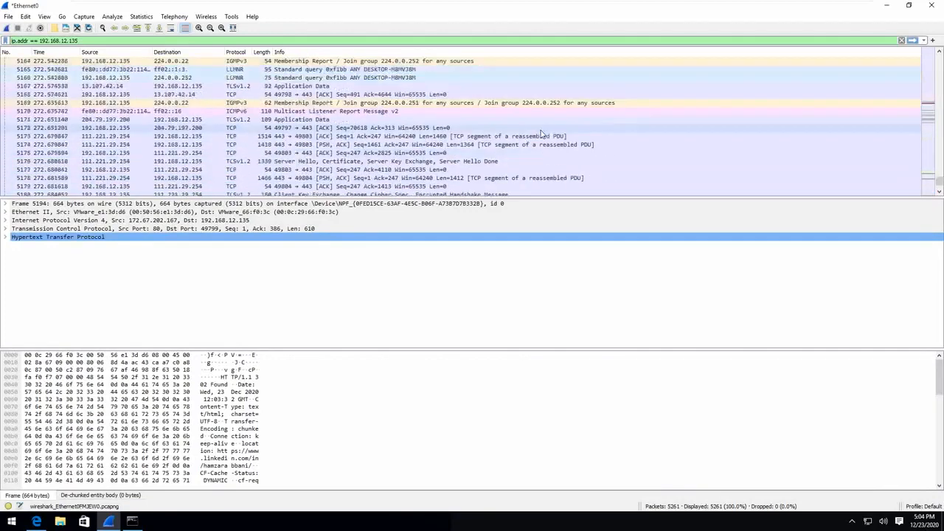
{"action": "scroll", "coordinate": [541, 133], "scroll_direction": "up", "scroll_amount": 4}
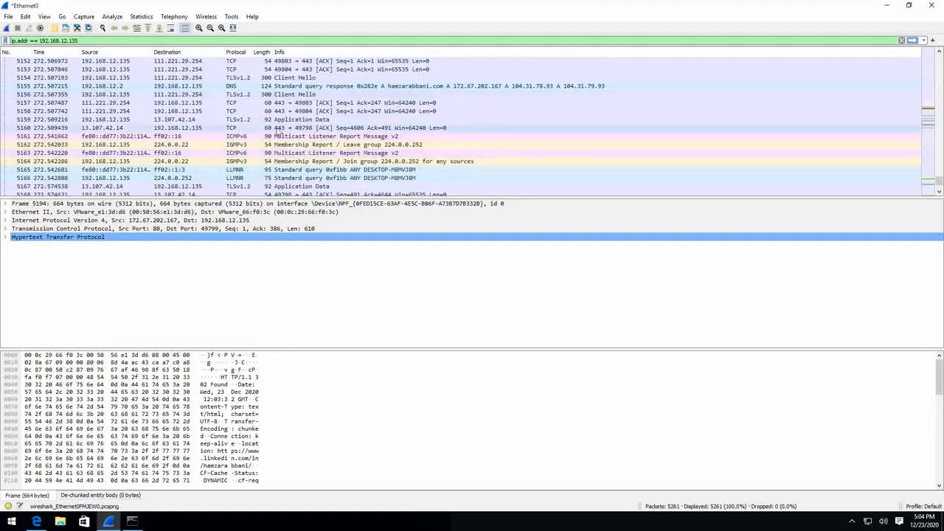
{"action": "scroll", "coordinate": [278, 133], "scroll_direction": "up", "scroll_amount": 2}
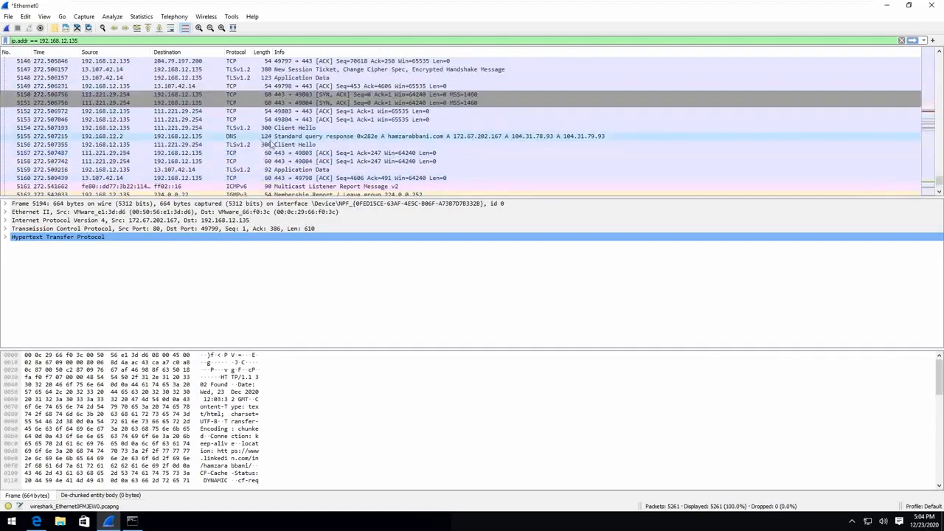
{"action": "left_click", "coordinate": [184, 137]}
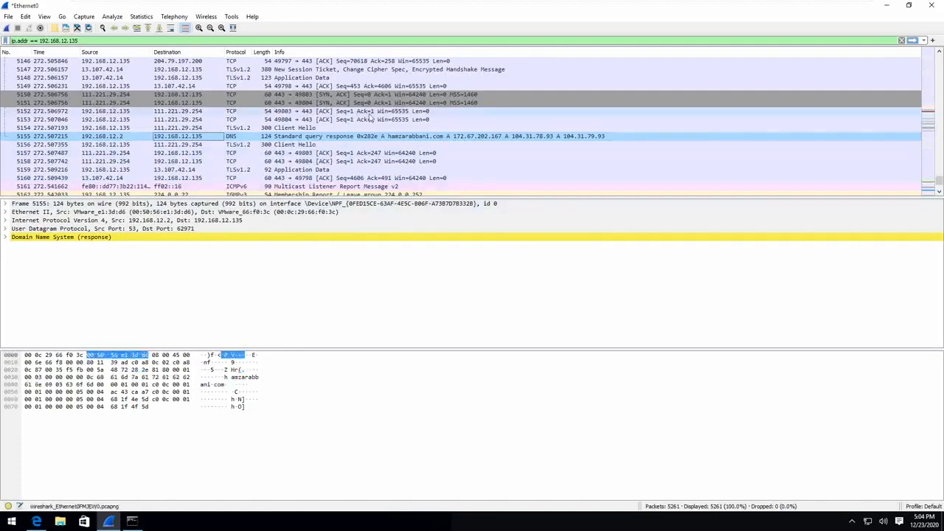
Compare the addresses returned in DNS response packet 5155 with the source address of HTTP packet 5194
{"action": "scroll", "coordinate": [393, 127], "scroll_direction": "down", "scroll_amount": 2}
{"action": "scroll", "coordinate": [396, 120], "scroll_direction": "up", "scroll_amount": 2}
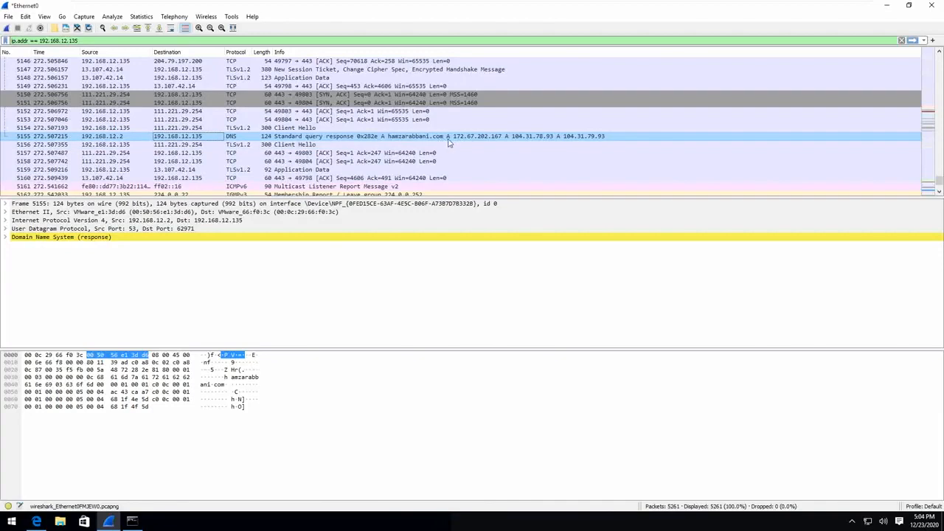
{"action": "scroll", "coordinate": [458, 144], "scroll_direction": "down", "scroll_amount": 15}
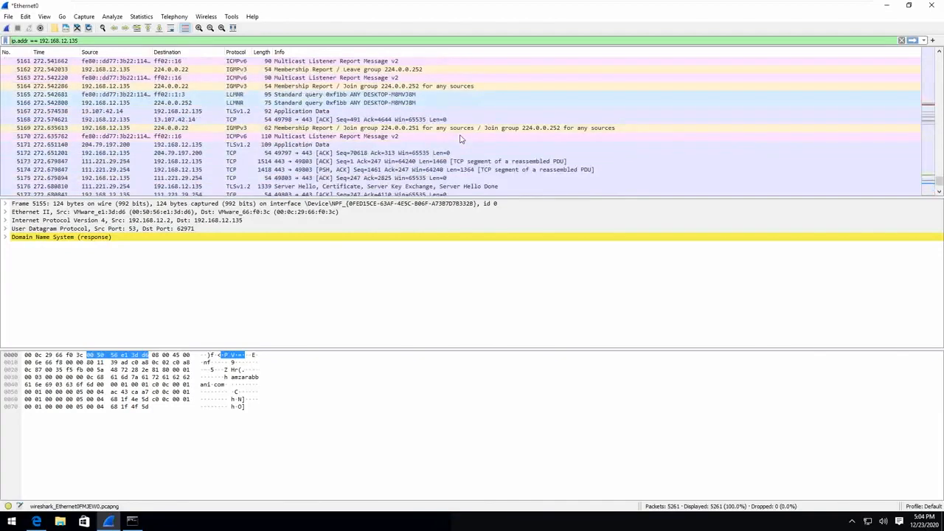
{"action": "scroll", "coordinate": [460, 138], "scroll_direction": "up", "scroll_amount": 1}
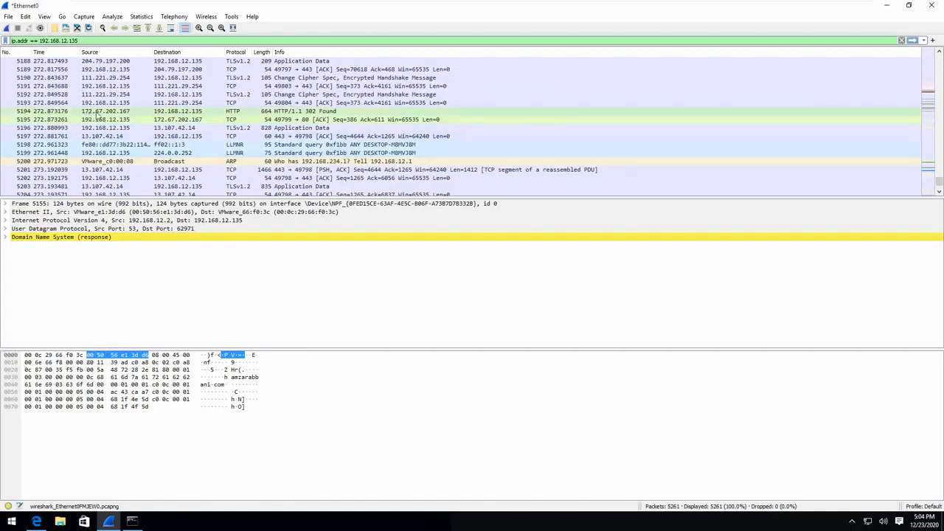
{"action": "scroll", "coordinate": [487, 116], "scroll_direction": "up", "scroll_amount": 13}
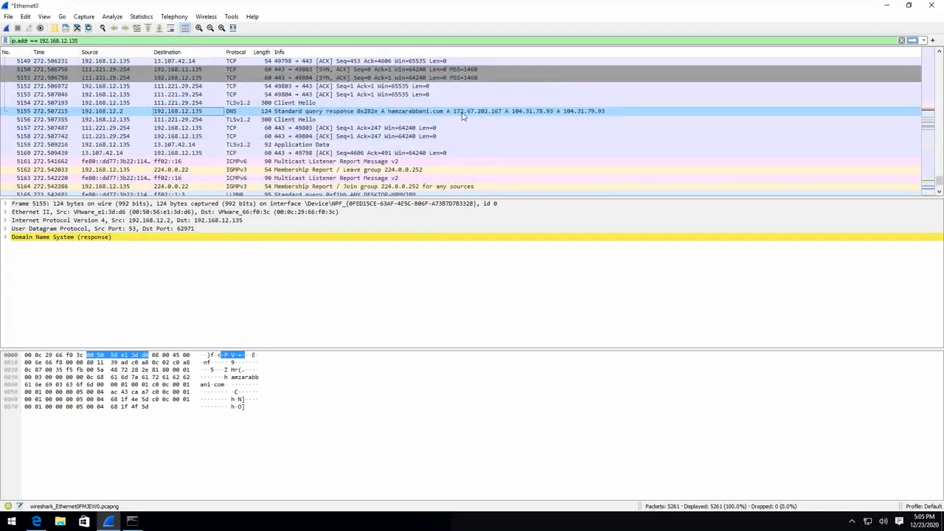
{"action": "scroll", "coordinate": [463, 116], "scroll_direction": "down", "scroll_amount": 7}
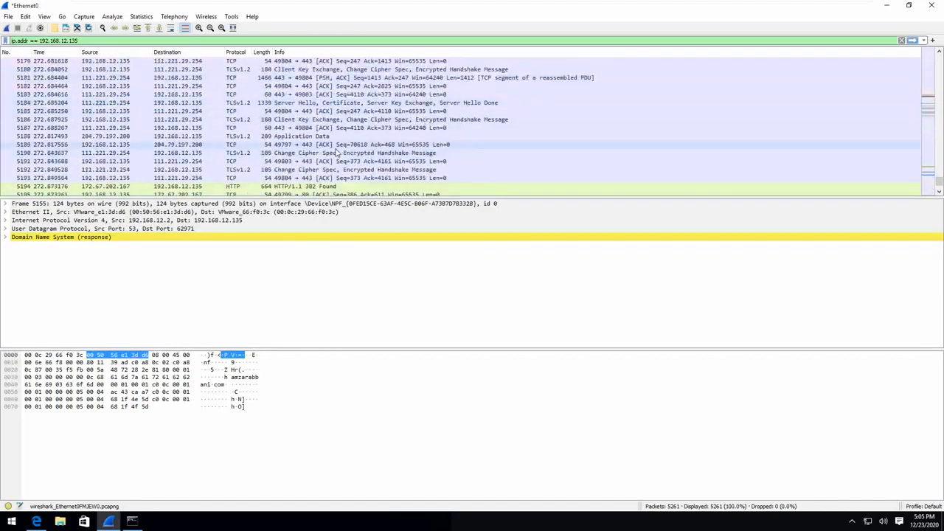
Follow the HTTP stream of packet 5194, the HTTP/1.1 302 Found response
{"action": "left_click", "coordinate": [166, 187]}
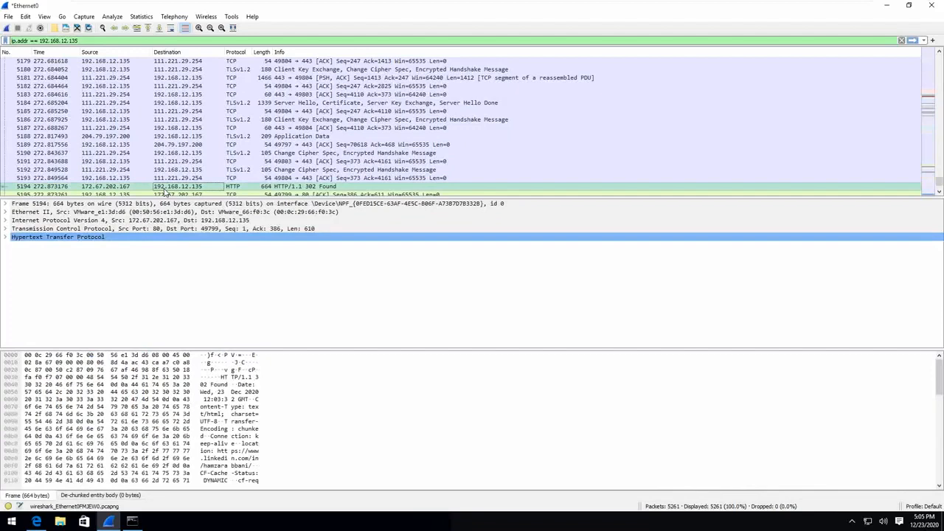
{"action": "right_click", "coordinate": [202, 189]}
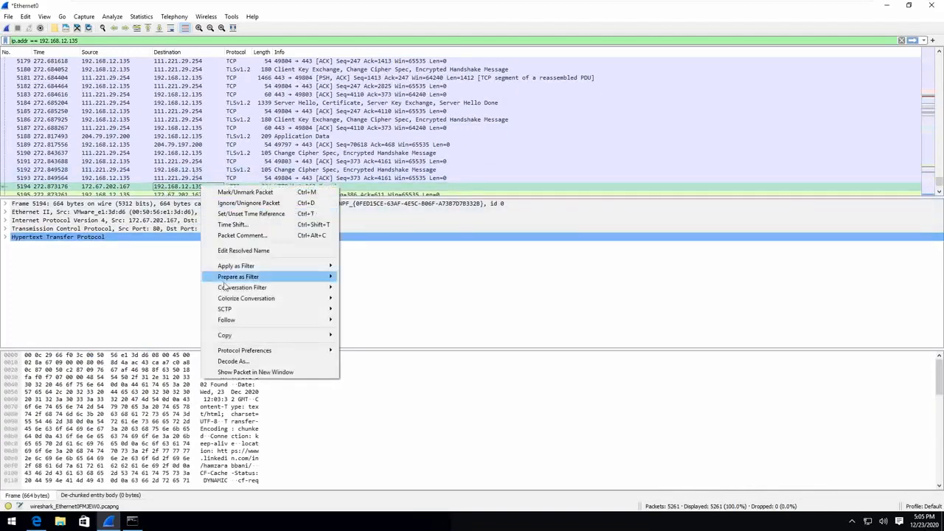
{"action": "mouse_move", "coordinate": [234, 320]}
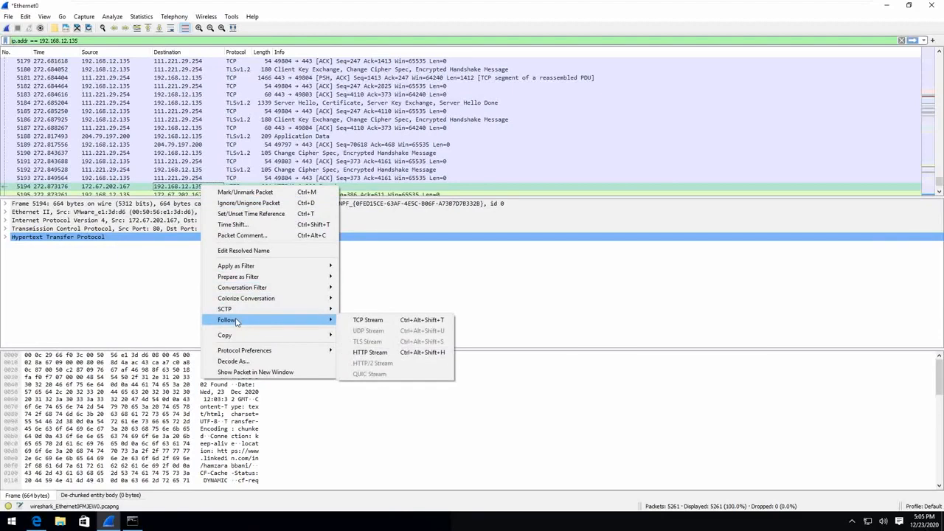
{"action": "left_click", "coordinate": [383, 354]}
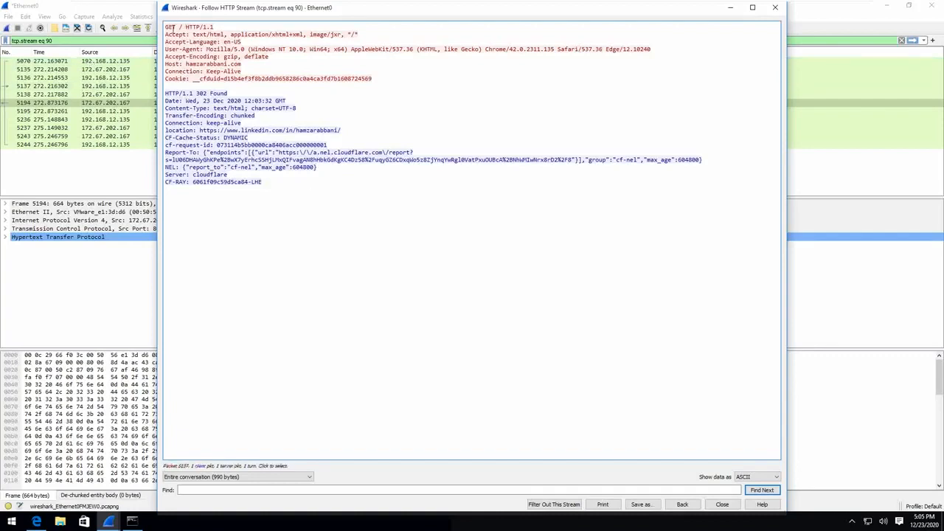
Examine the HTTP stream by highlighting the whole conversation, the Accept header's values and the client's GET request headers
{"action": "left_click_drag", "start_coordinate": [283, 194], "coordinate": [145, 27]}
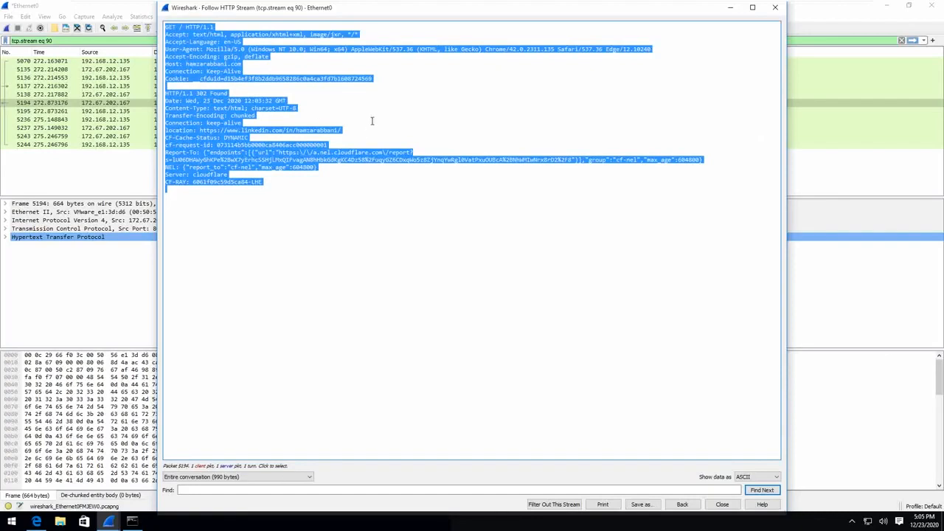
{"action": "left_click", "coordinate": [229, 32]}
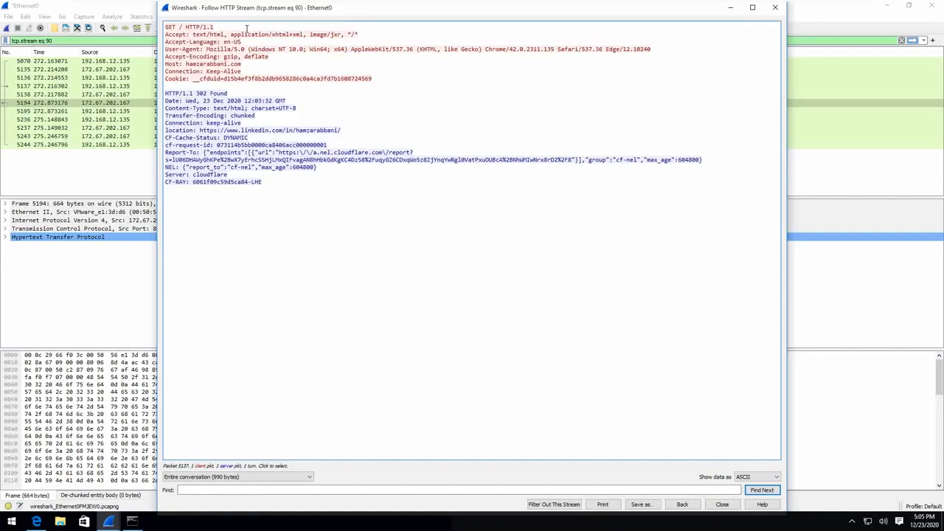
{"action": "left_click_drag", "start_coordinate": [193, 34], "coordinate": [357, 34]}
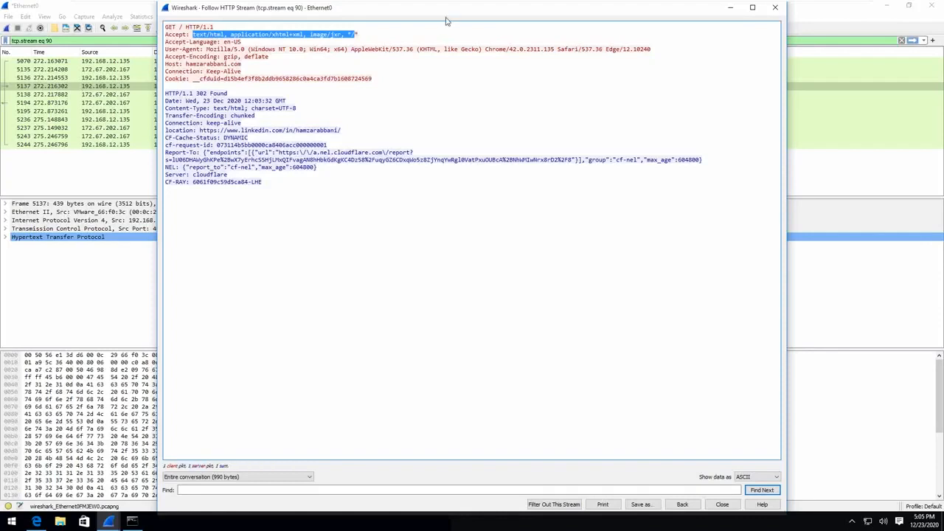
{"action": "left_click_drag", "start_coordinate": [325, 190], "coordinate": [152, 3]}
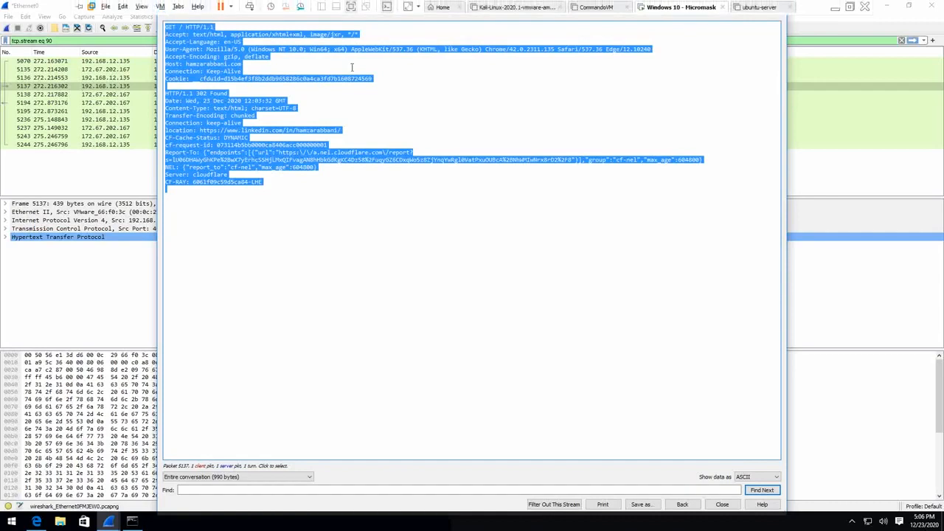
{"action": "left_click", "coordinate": [302, 99]}
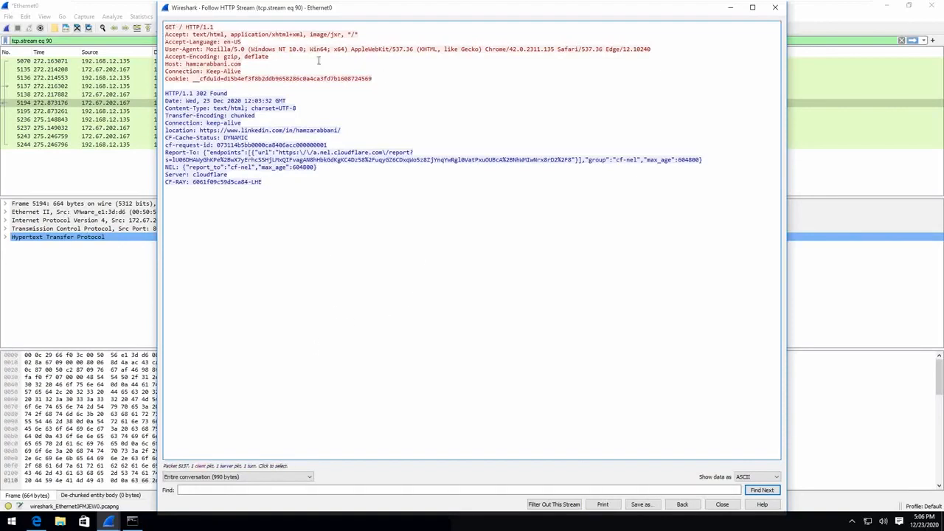
{"action": "left_click_drag", "start_coordinate": [370, 77], "coordinate": [136, 17]}
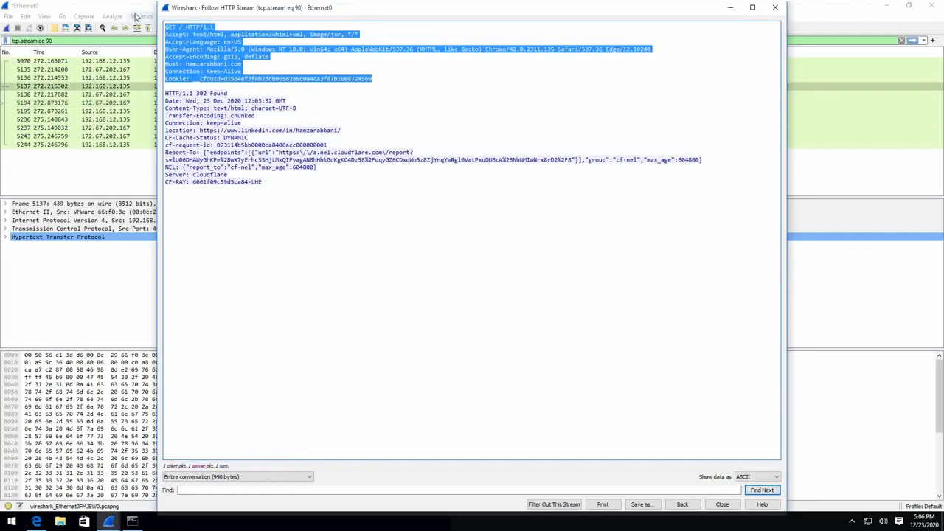
Examine the followed HTTP stream by highlighting the server's 302 Found response, the GET path, and the Accept and Accept-Language headers
{"action": "left_click_drag", "start_coordinate": [277, 183], "coordinate": [160, 103]}
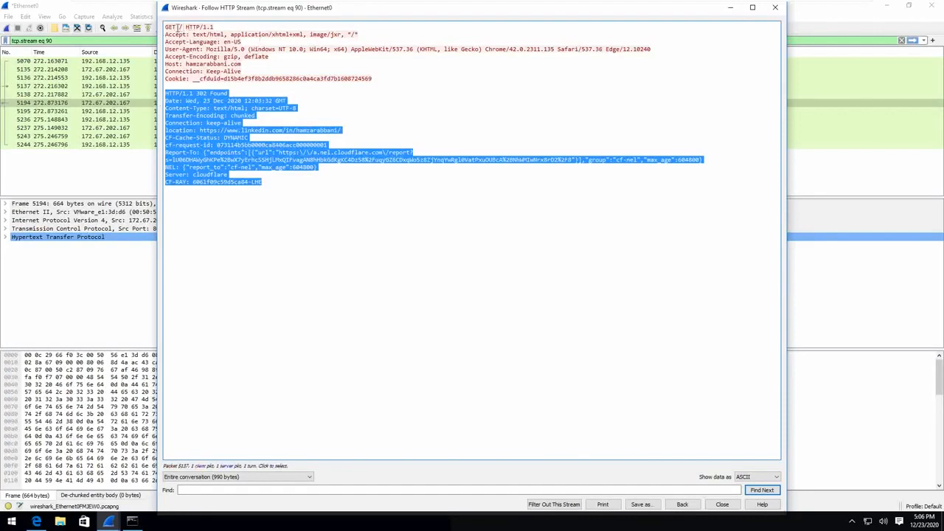
{"action": "left_click", "coordinate": [179, 27]}
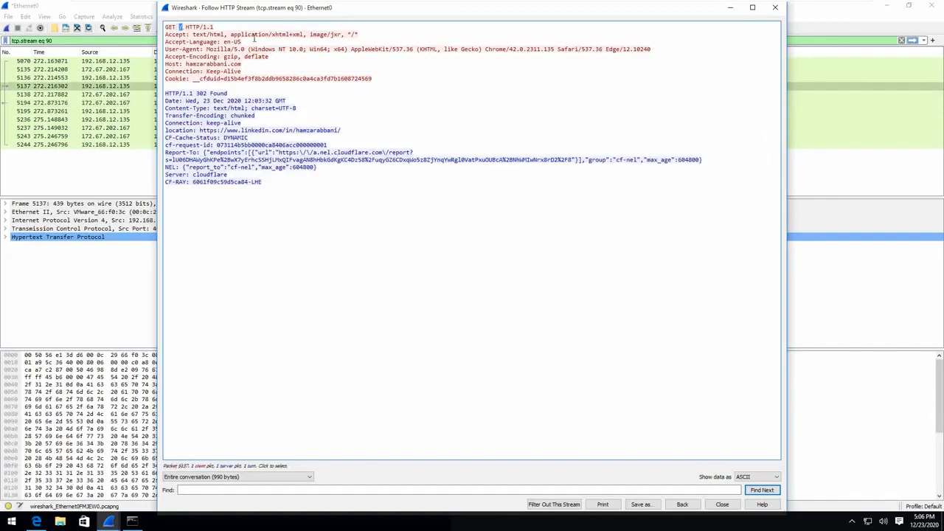
{"action": "left_click_drag", "start_coordinate": [187, 34], "coordinate": [168, 35]}
{"action": "double_click", "coordinate": [203, 32]}
{"action": "double_click", "coordinate": [213, 36]}
{"action": "left_click", "coordinate": [203, 34]}
{"action": "triple_click", "coordinate": [202, 34]}
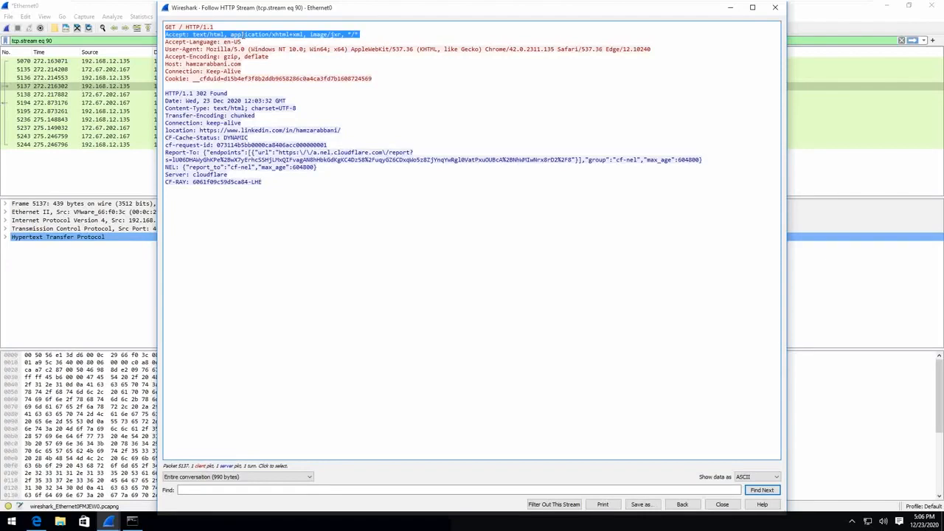
{"action": "double_click", "coordinate": [227, 42]}
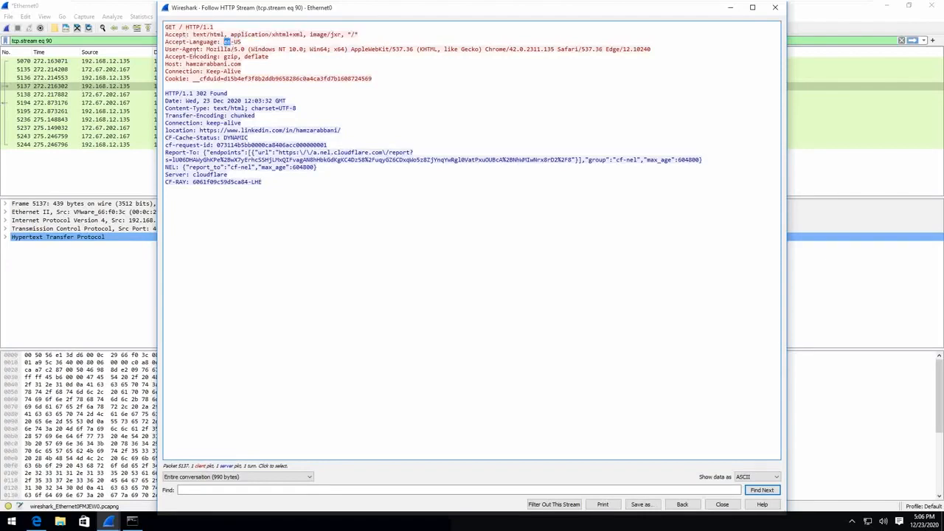
Highlight the client request's User-Agent value, including its Windows and Edge version parts, and the Host header's domain
{"action": "double_click", "coordinate": [193, 49]}
{"action": "left_click_drag", "start_coordinate": [276, 49], "coordinate": [330, 50]}
{"action": "left_click_drag", "start_coordinate": [607, 48], "coordinate": [652, 48]}
{"action": "left_click_drag", "start_coordinate": [208, 51], "coordinate": [652, 49]}
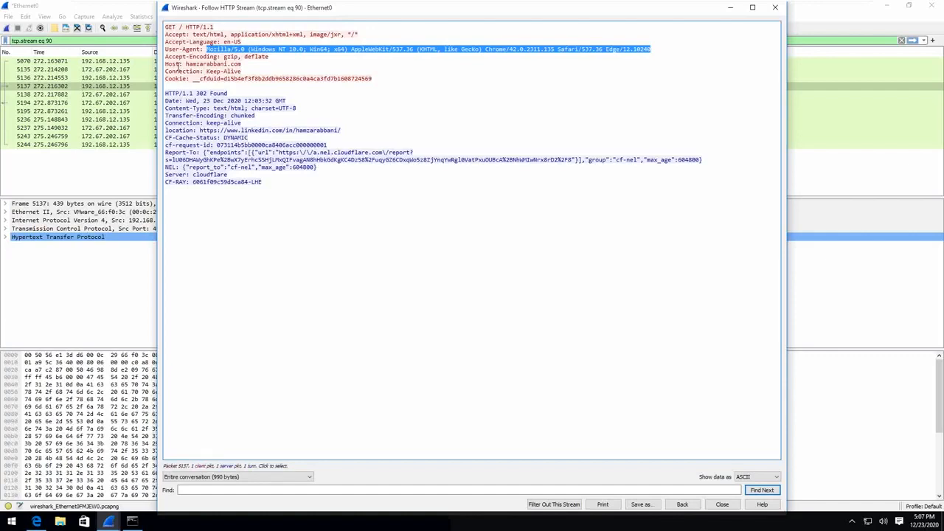
{"action": "double_click", "coordinate": [191, 64]}
{"action": "left_click_drag", "start_coordinate": [242, 64], "coordinate": [183, 64]}
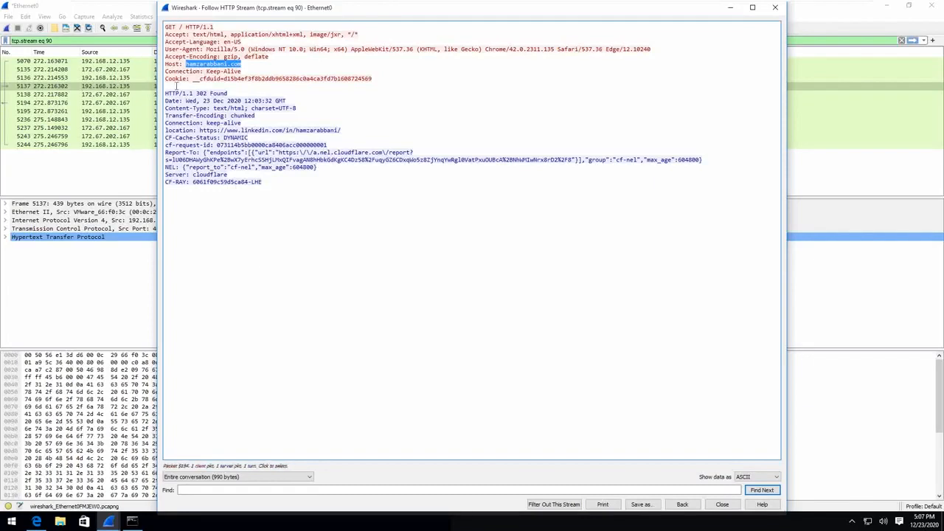
Compare the 302 response's redirect location with the page open in Edge, and return to the stream to highlight the whole conversation
{"action": "left_click_drag", "start_coordinate": [194, 131], "coordinate": [340, 131]}
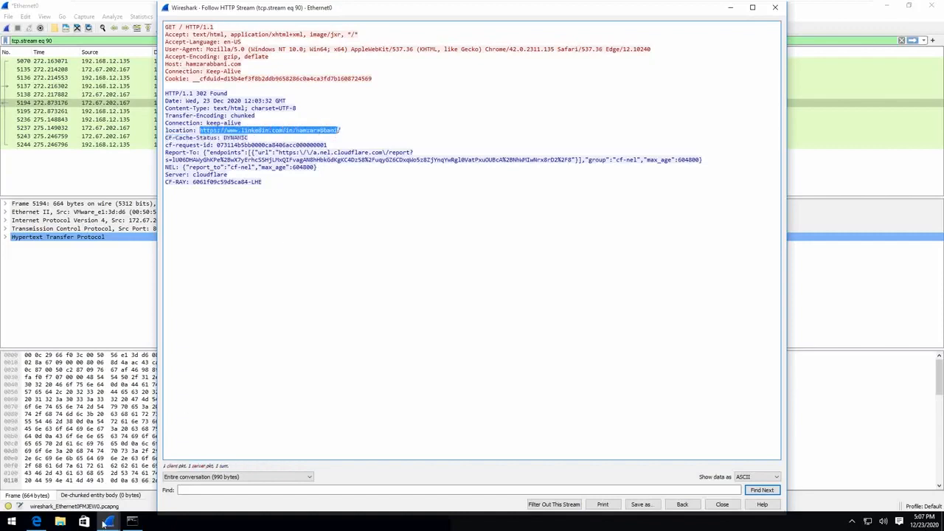
{"action": "left_click", "coordinate": [35, 520]}
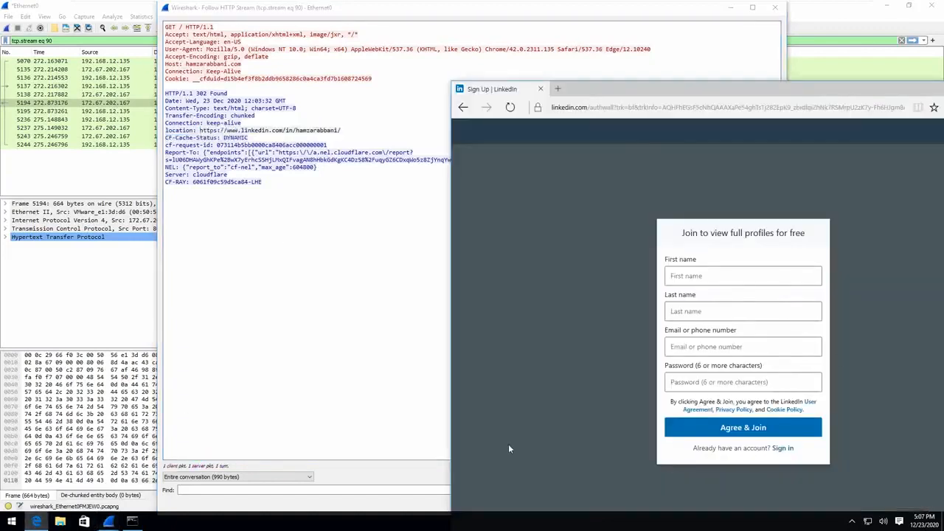
{"action": "left_click", "coordinate": [33, 523]}
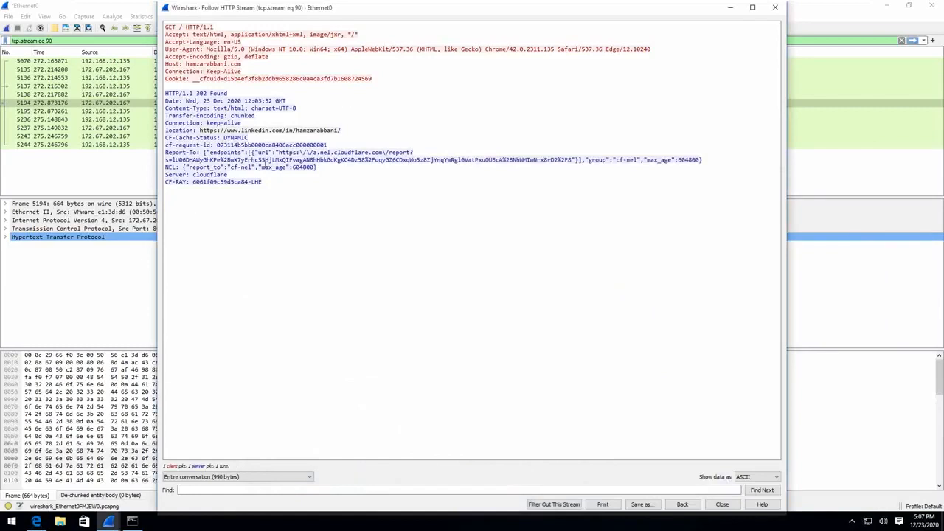
{"action": "left_click_drag", "start_coordinate": [270, 180], "coordinate": [144, 37]}
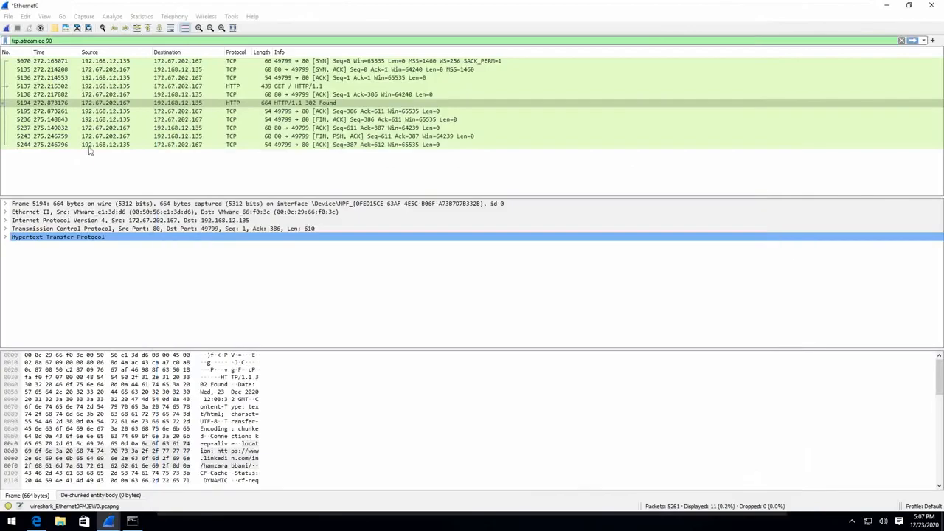
Go back to the main capture window and clear the tcp.stream eq 90 display filter to list all packets
{"action": "left_click", "coordinate": [89, 155]}
{"action": "left_click_drag", "start_coordinate": [261, 41], "coordinate": [92, 25]}
{"action": "key", "text": "BackSpace"}
{"action": "key", "text": "Return"}
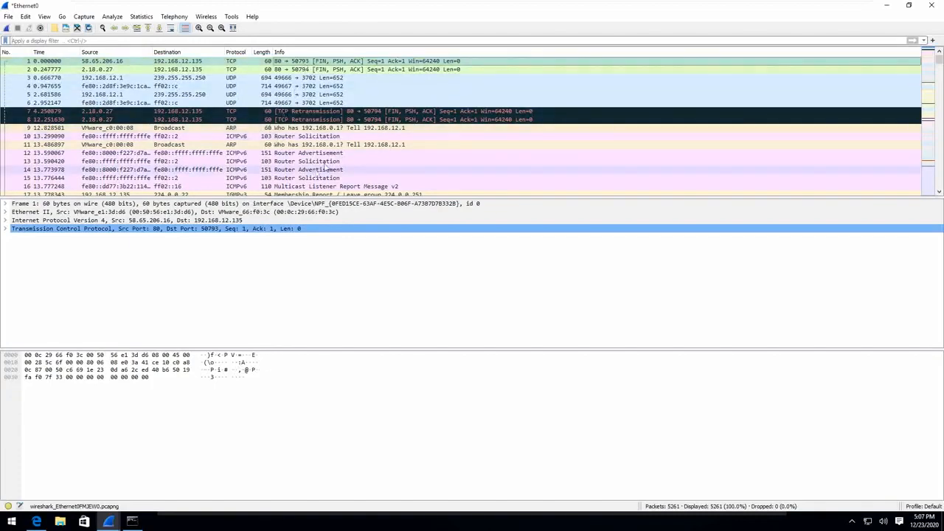
Look over the start of the unfiltered packet list and select UDP packet 4 to view its details
{"action": "scroll", "coordinate": [358, 146], "scroll_direction": "down", "scroll_amount": 3}
{"action": "scroll", "coordinate": [367, 153], "scroll_direction": "up", "scroll_amount": 3}
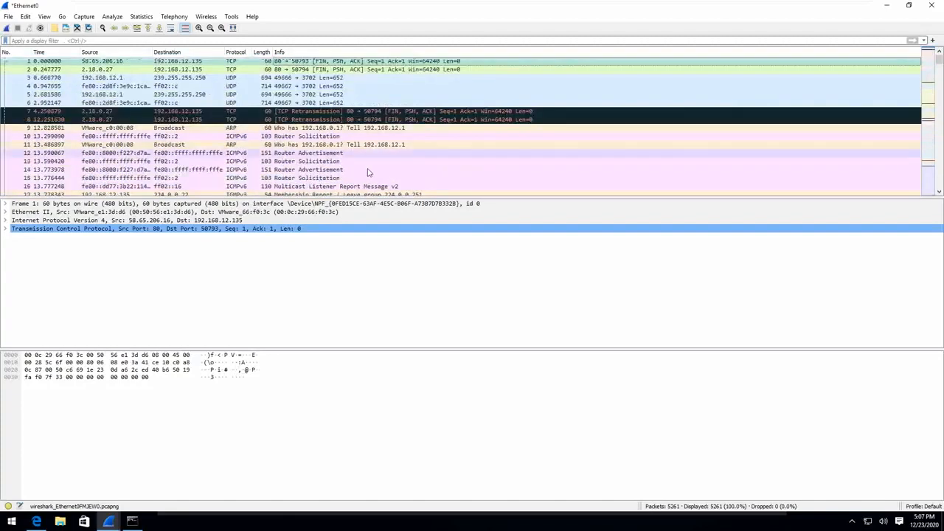
{"action": "left_click", "coordinate": [115, 522]}
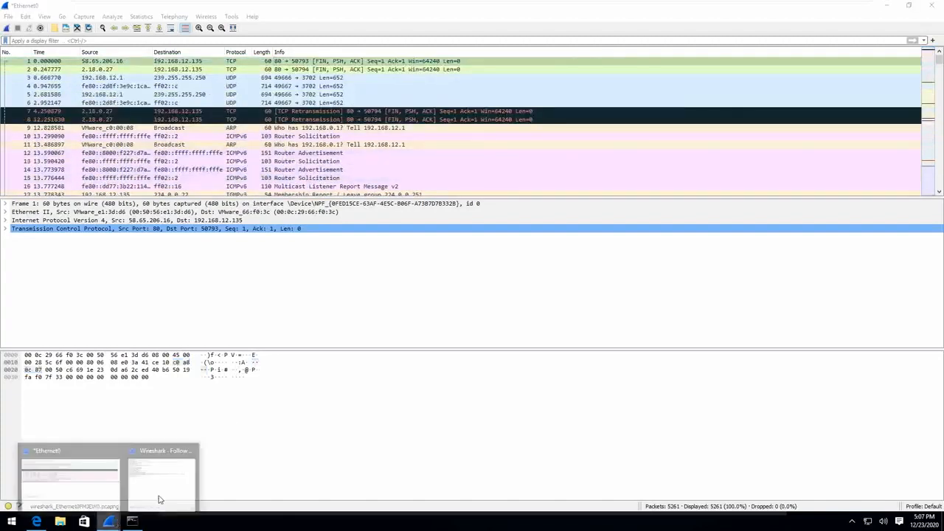
{"action": "left_click", "coordinate": [332, 95]}
{"action": "left_click", "coordinate": [333, 86]}
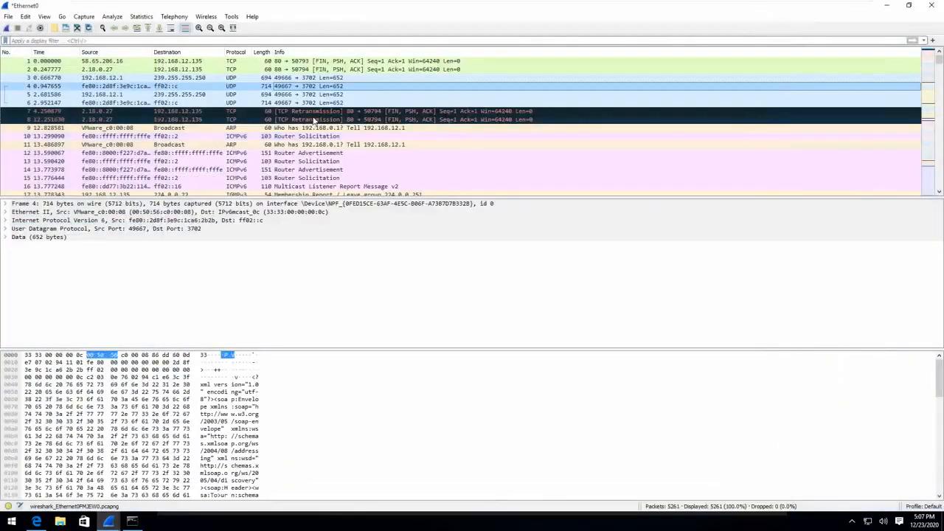
Find the TLSv1.2 Application Data packet 2045 further down the capture and examine its encrypted application data bytes
{"action": "scroll", "coordinate": [313, 121], "scroll_direction": "down", "scroll_amount": 18}
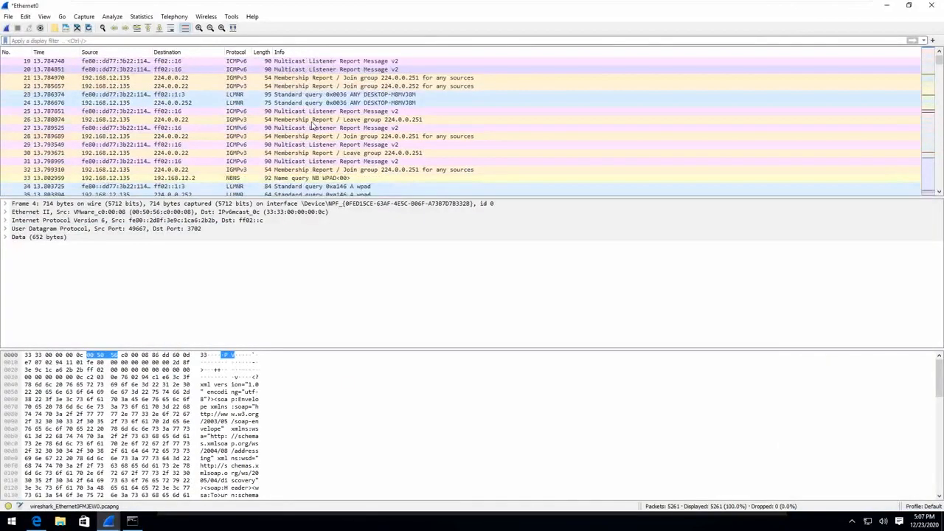
{"action": "left_click_drag", "start_coordinate": [939, 59], "coordinate": [940, 108]}
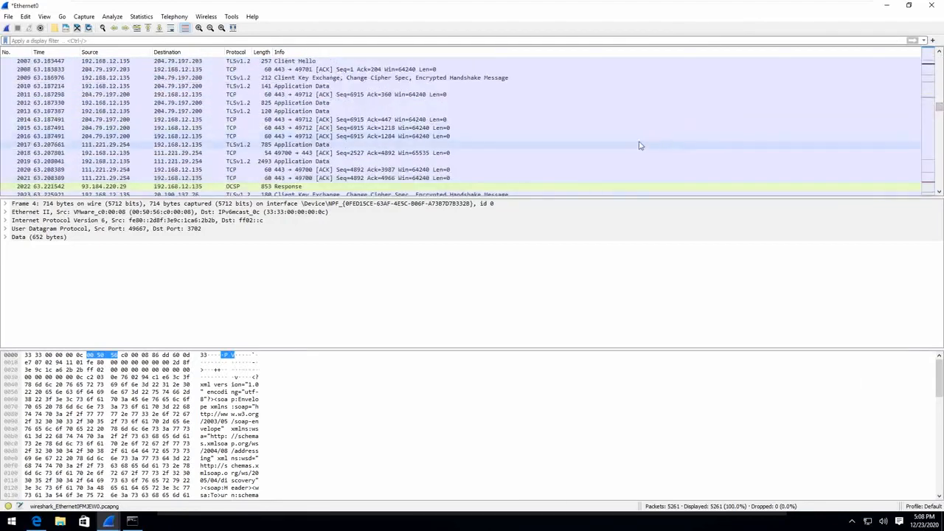
{"action": "scroll", "coordinate": [634, 148], "scroll_direction": "down", "scroll_amount": 1}
{"action": "scroll", "coordinate": [613, 155], "scroll_direction": "down", "scroll_amount": 5}
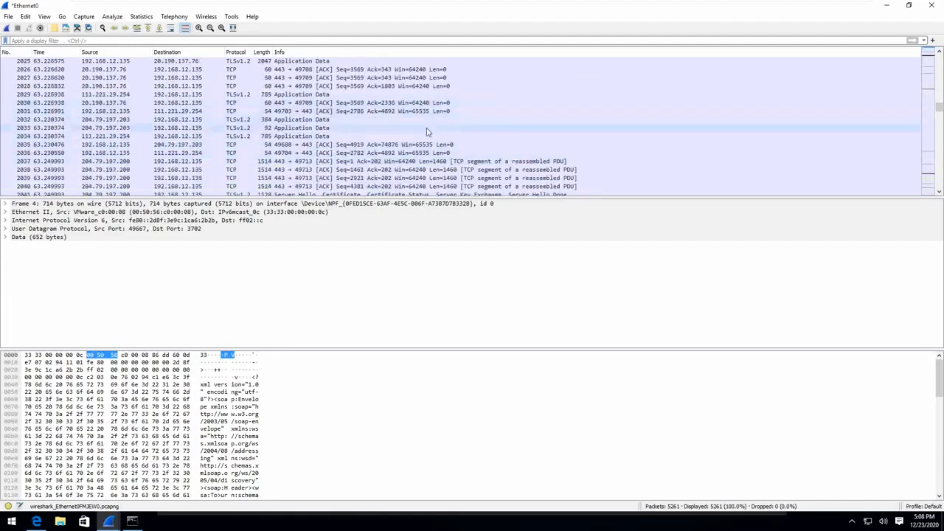
{"action": "scroll", "coordinate": [421, 137], "scroll_direction": "down", "scroll_amount": 2}
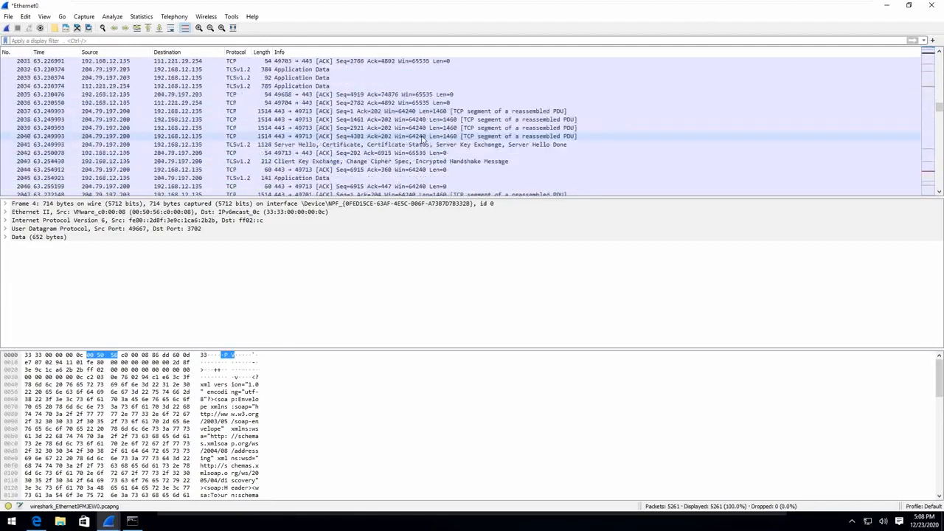
{"action": "left_click", "coordinate": [370, 153]}
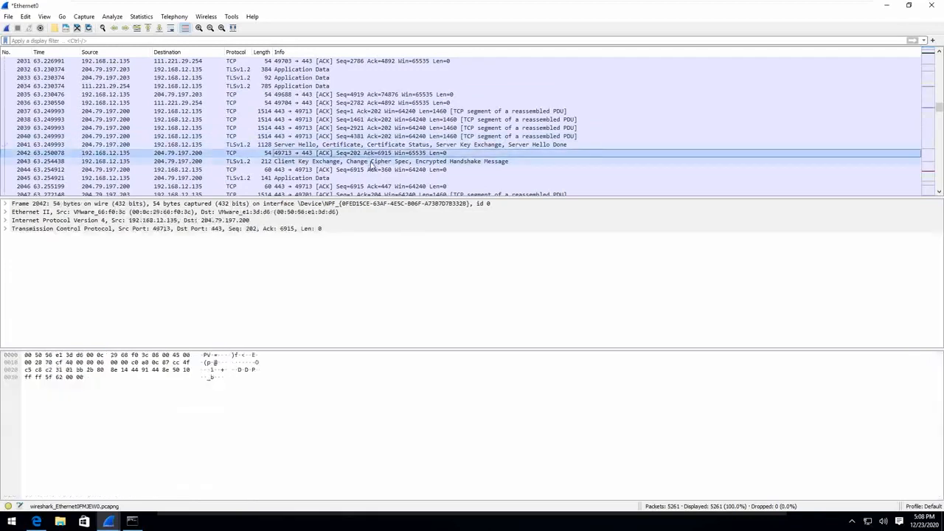
{"action": "key", "text": "Down"}
{"action": "key", "text": "Down"}
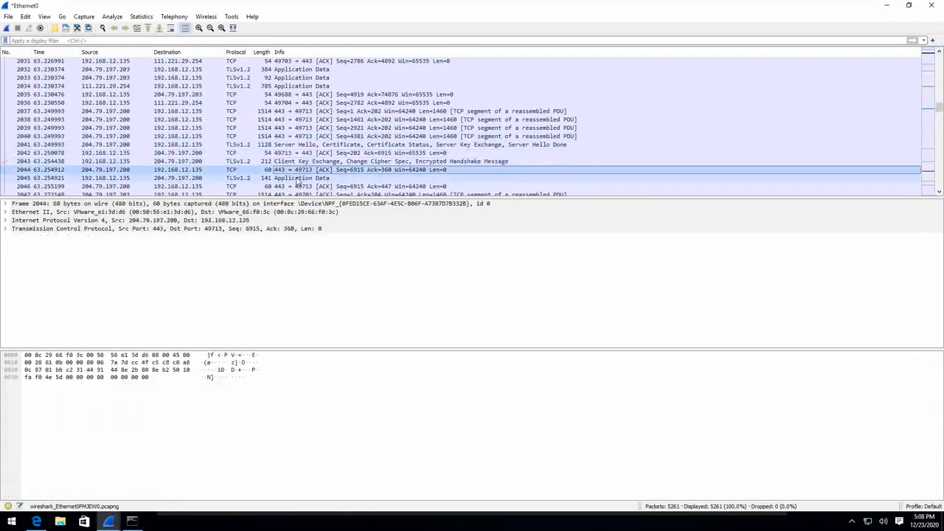
{"action": "left_click", "coordinate": [299, 179]}
{"action": "left_click", "coordinate": [229, 411]}
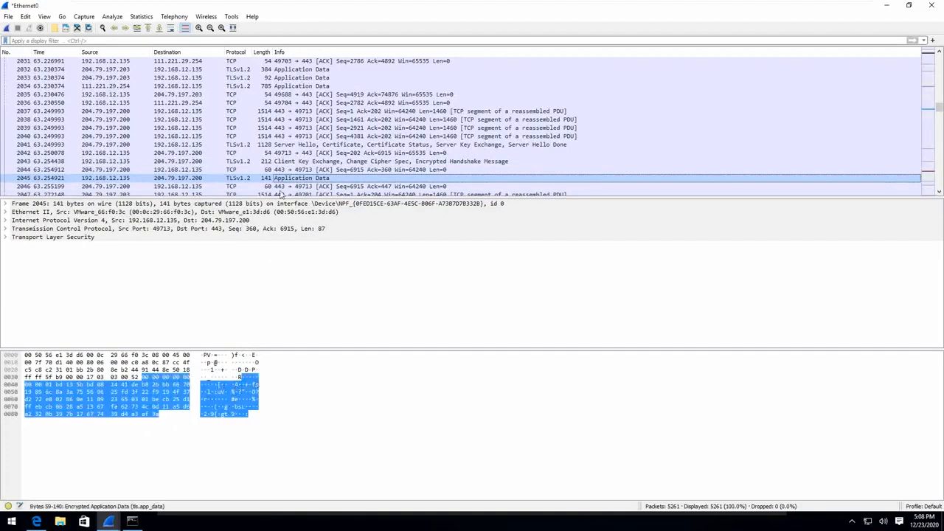
Follow the TCP stream of the TLSv1.2 Application Data packet 2045
{"action": "right_click", "coordinate": [281, 181]}
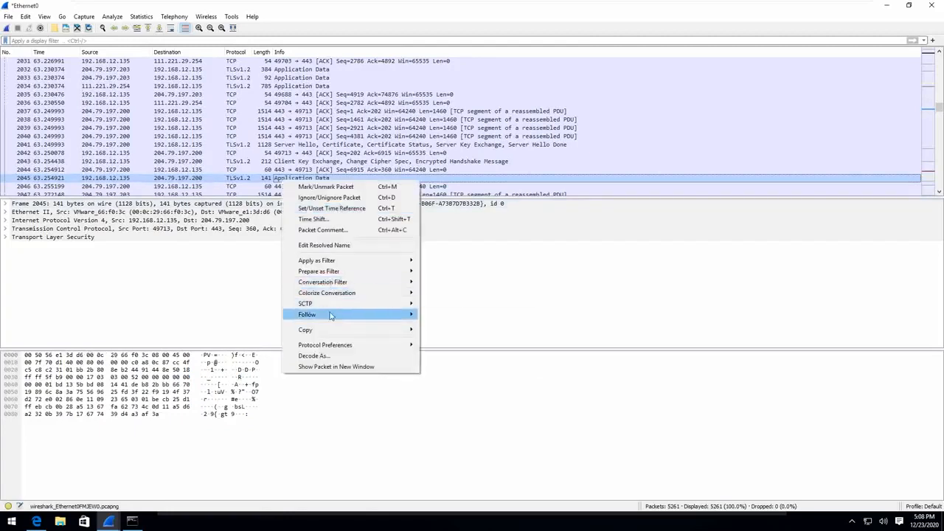
{"action": "mouse_move", "coordinate": [331, 315]}
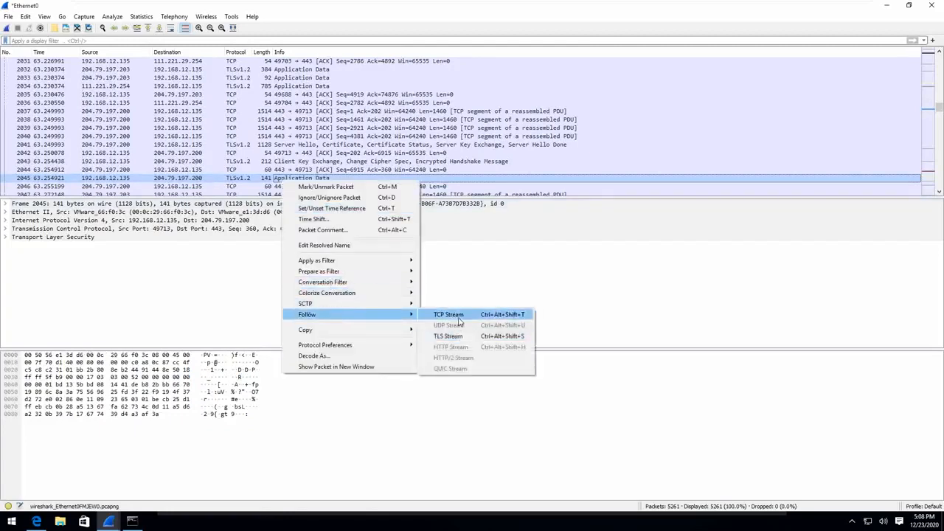
{"action": "left_click", "coordinate": [457, 316]}
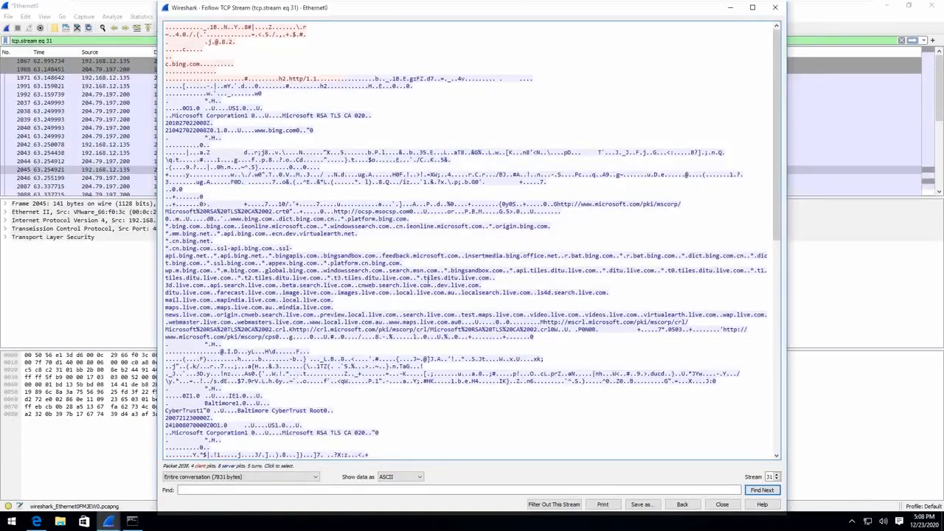
Examine the encrypted TCP stream from beginning to end, highlighting a large block of its unreadable content
{"action": "scroll", "coordinate": [417, 282], "scroll_direction": "down", "scroll_amount": 2}
{"action": "scroll", "coordinate": [283, 142], "scroll_direction": "down", "scroll_amount": 5}
{"action": "scroll", "coordinate": [256, 264], "scroll_direction": "down", "scroll_amount": 1}
{"action": "scroll", "coordinate": [256, 264], "scroll_direction": "down", "scroll_amount": 5}
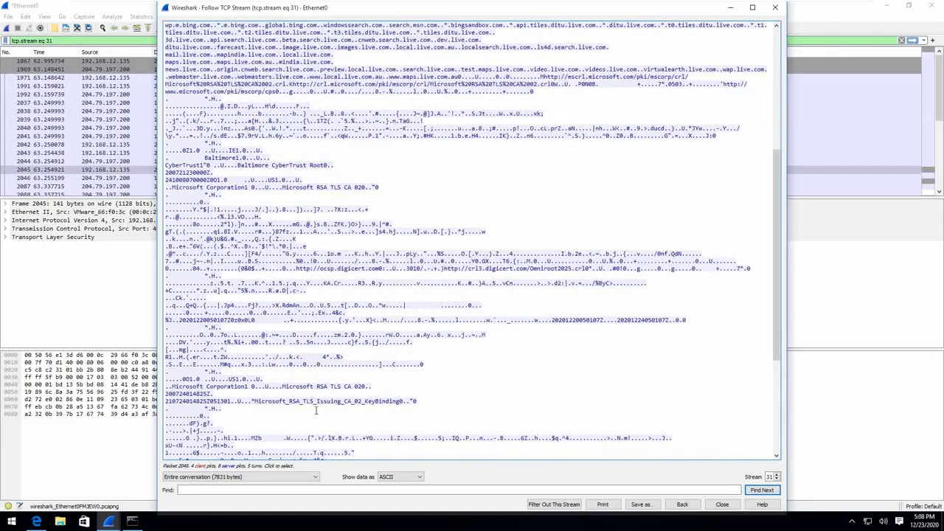
{"action": "scroll", "coordinate": [681, 336], "scroll_direction": "down", "scroll_amount": 1}
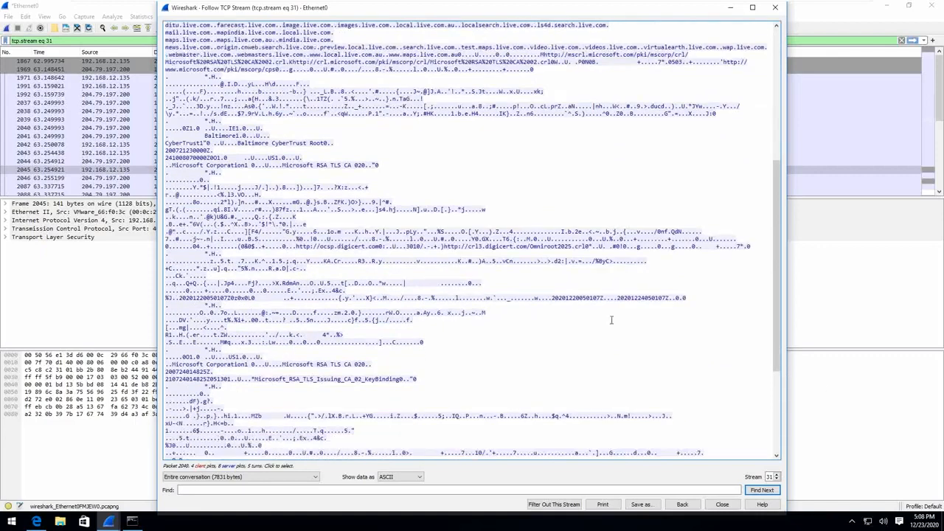
{"action": "scroll", "coordinate": [568, 295], "scroll_direction": "down", "scroll_amount": 5}
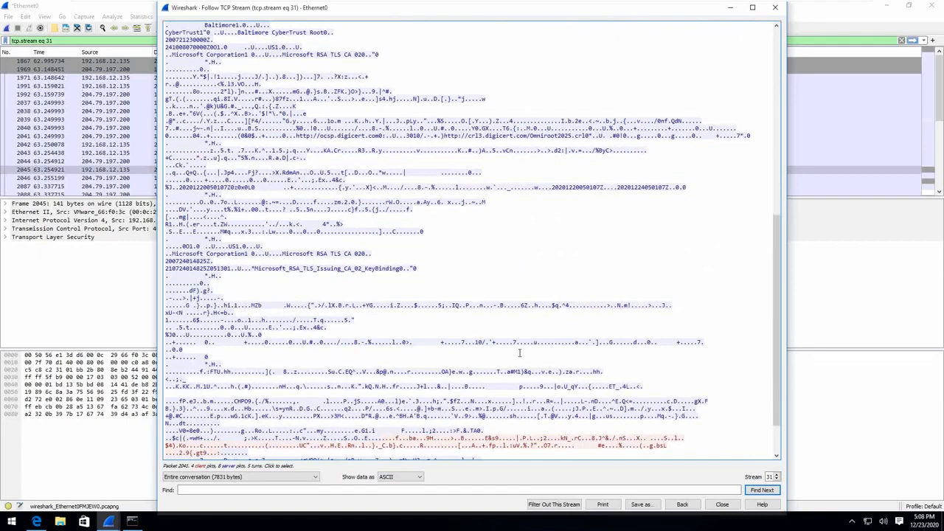
{"action": "scroll", "coordinate": [520, 352], "scroll_direction": "down", "scroll_amount": 3}
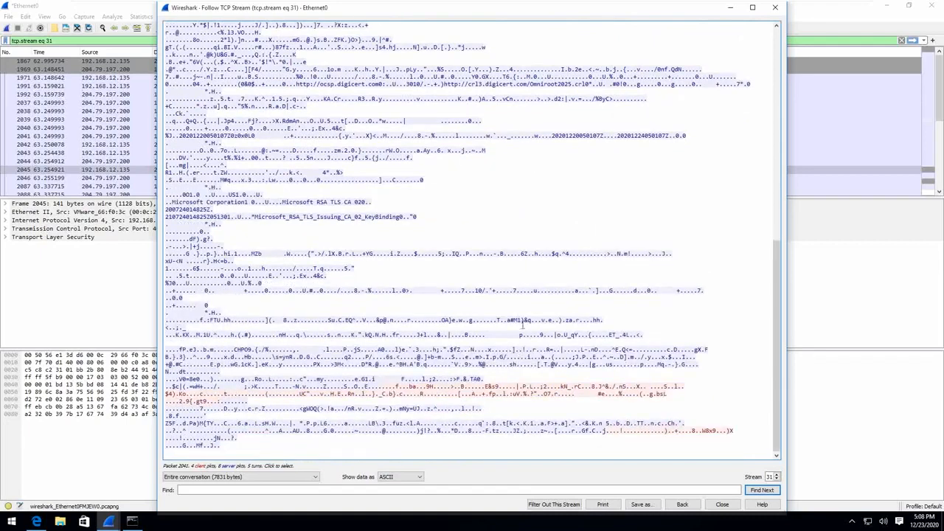
{"action": "left_click_drag", "start_coordinate": [236, 446], "coordinate": [230, 99]}
{"action": "left_click", "coordinate": [221, 317]}
{"action": "scroll", "coordinate": [364, 216], "scroll_direction": "up", "scroll_amount": 6}
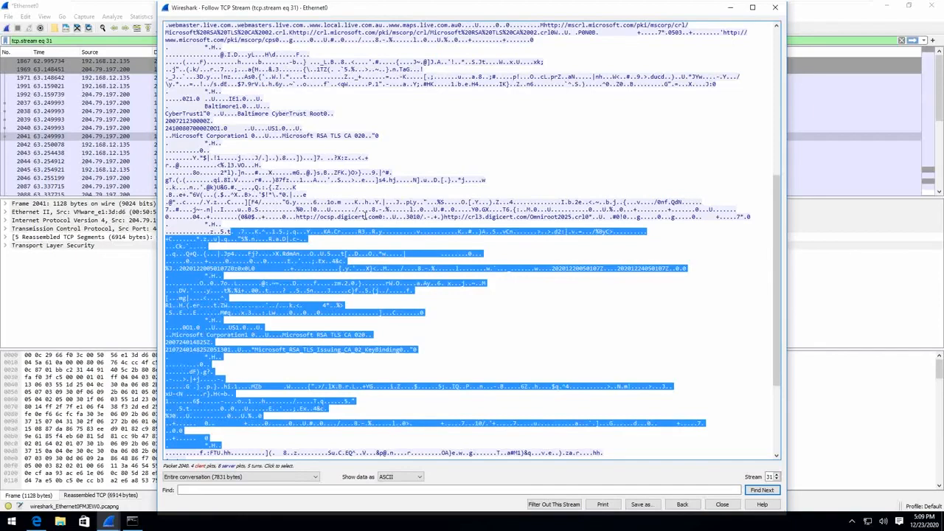
{"action": "scroll", "coordinate": [369, 222], "scroll_direction": "up", "scroll_amount": 12}
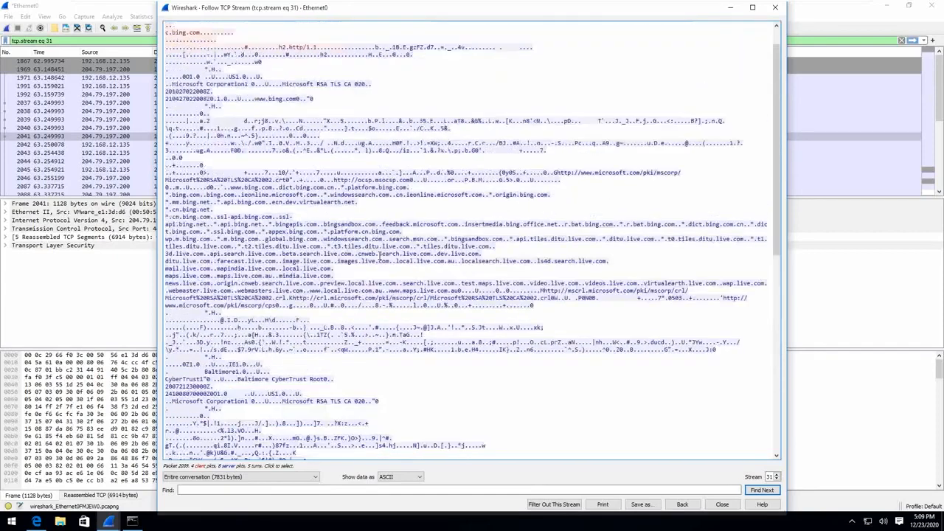